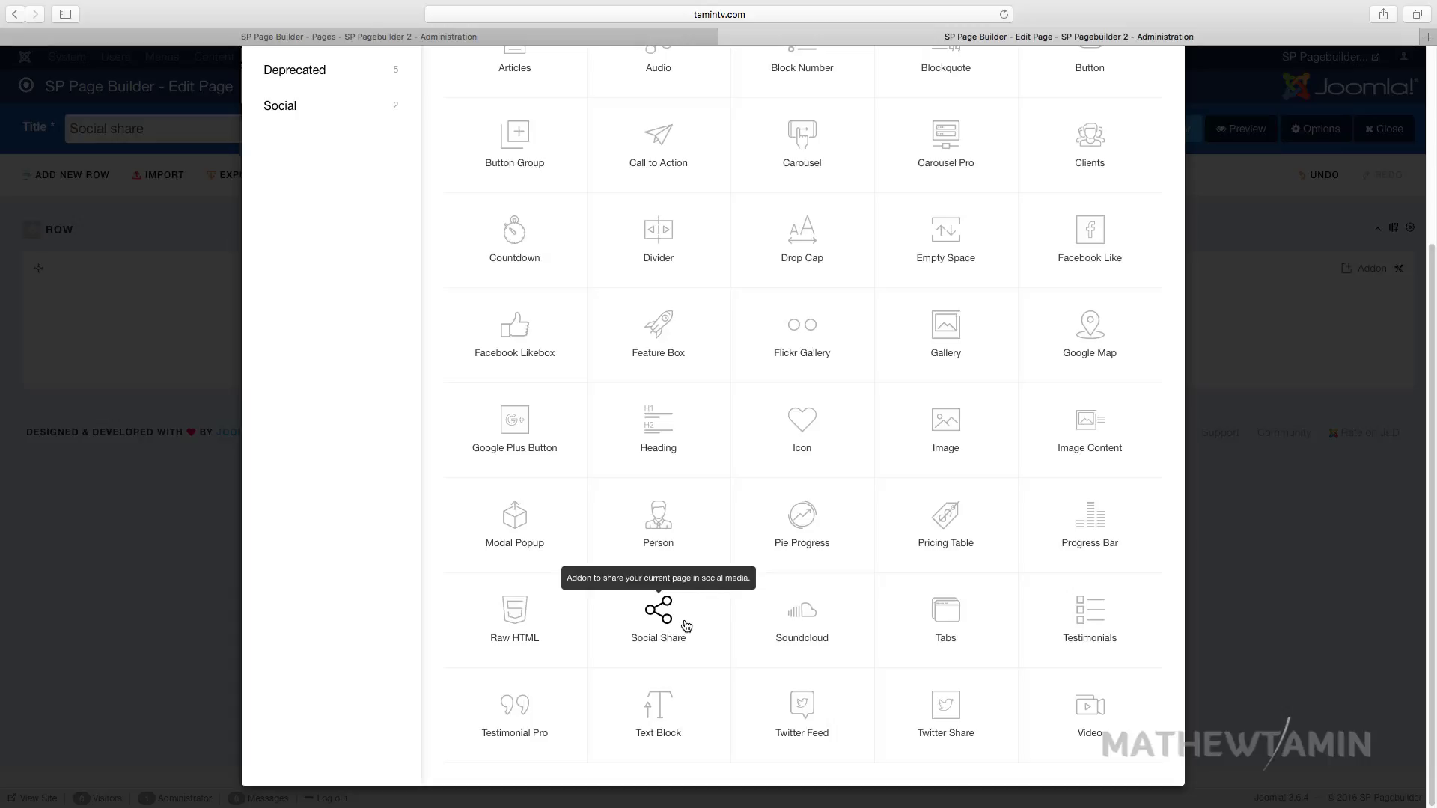
Add the Social Share addon to the row and title it 'Connect With Us'
click(659, 615)
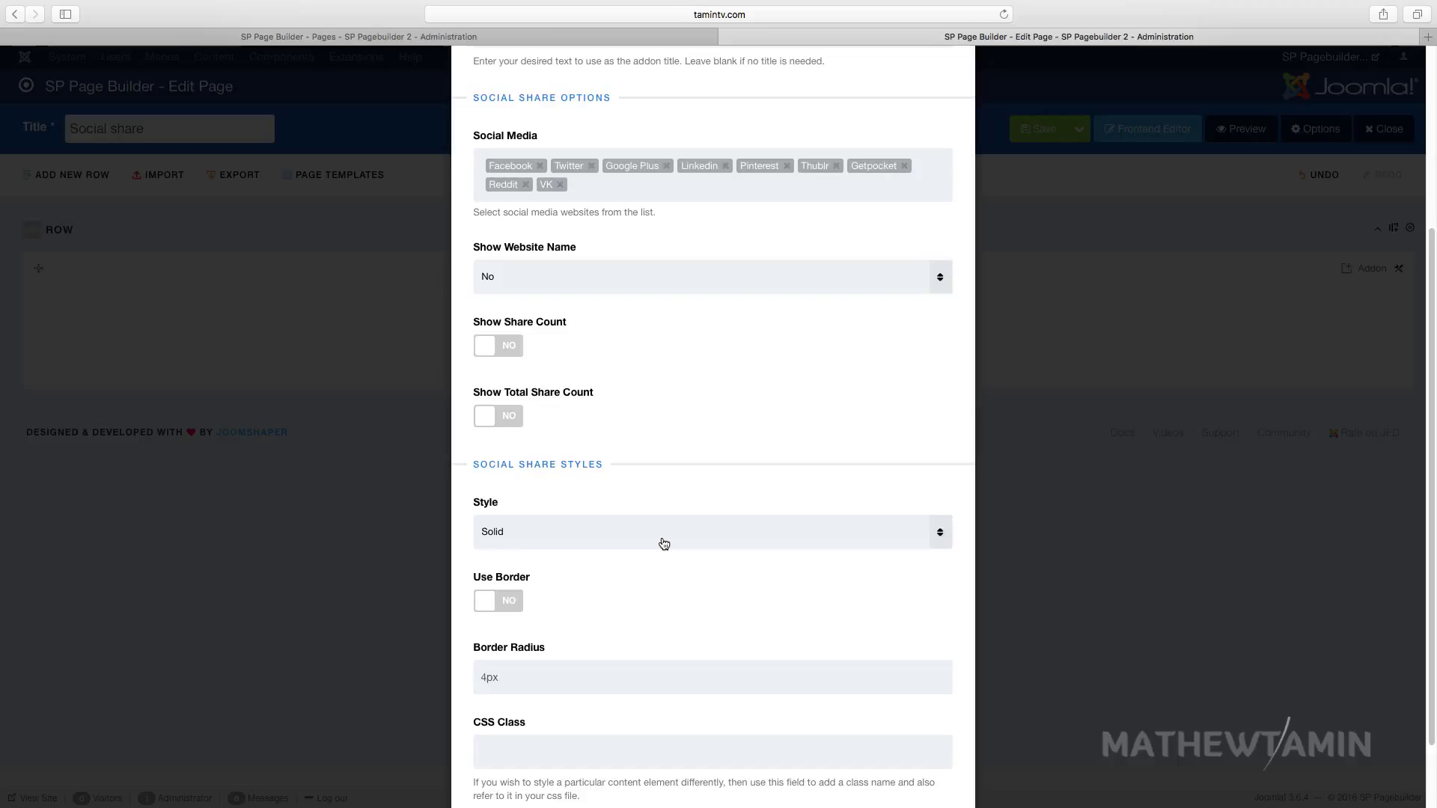
scroll(663, 542, up, 5)
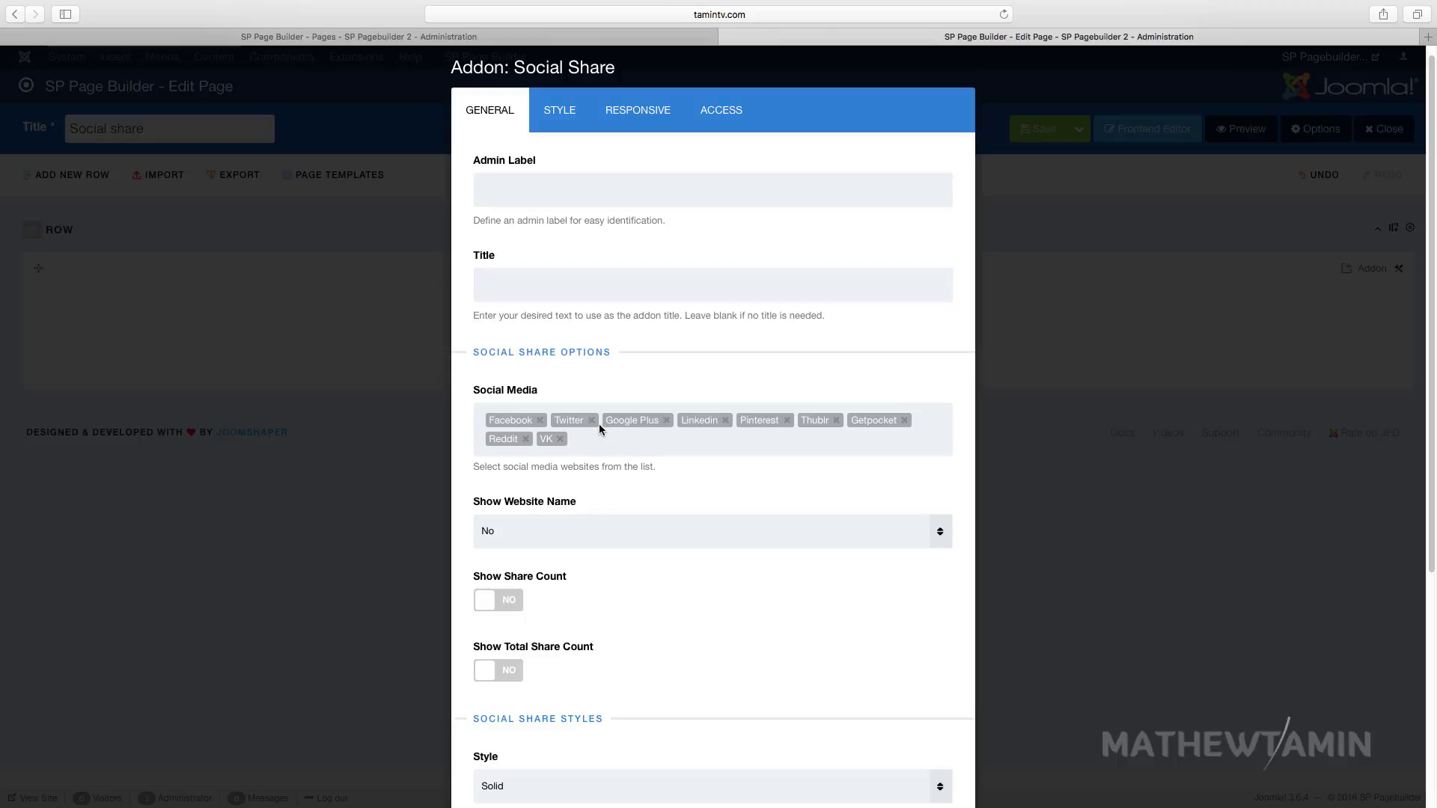
click(577, 285)
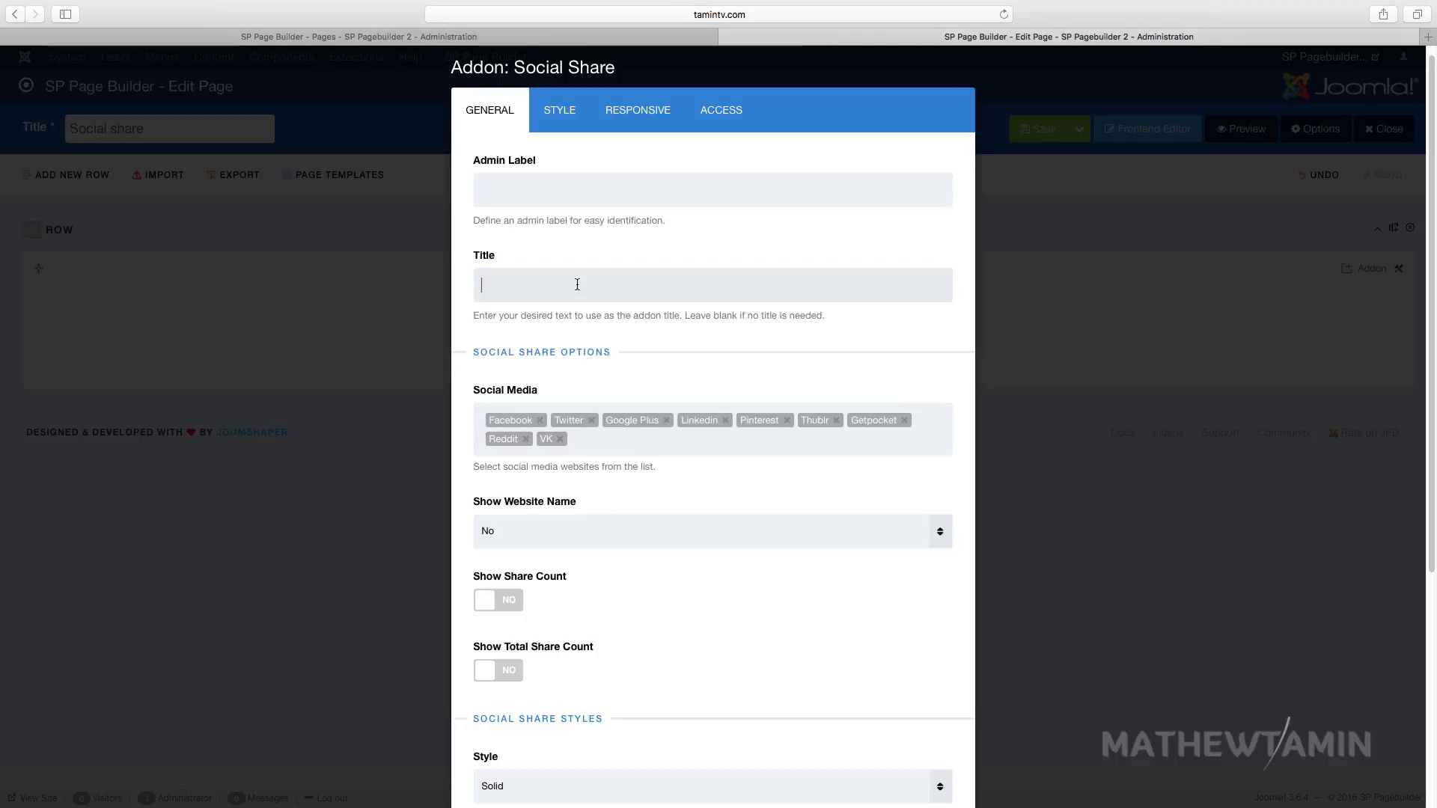
text(Connect With Us)
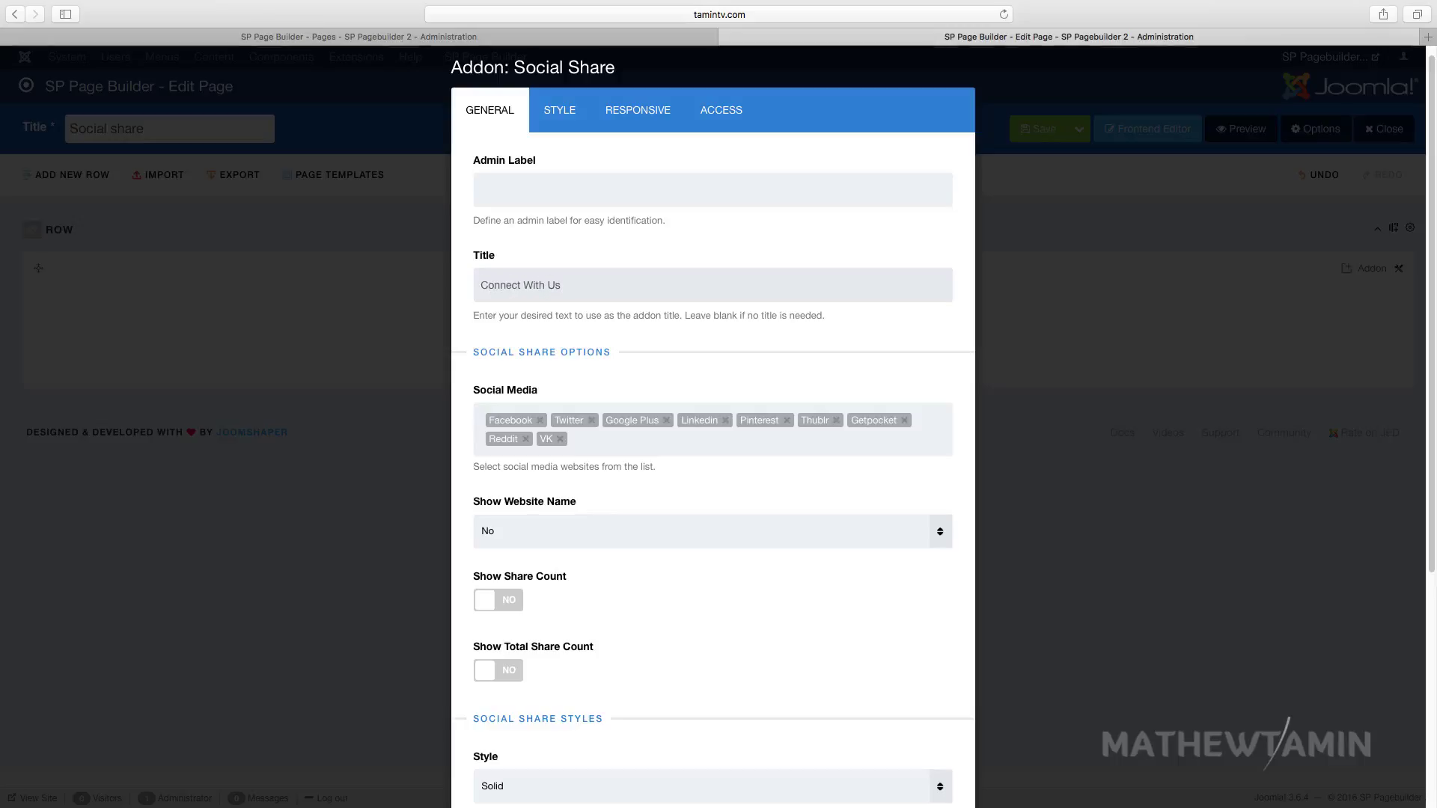
scroll(632, 527, down, 1)
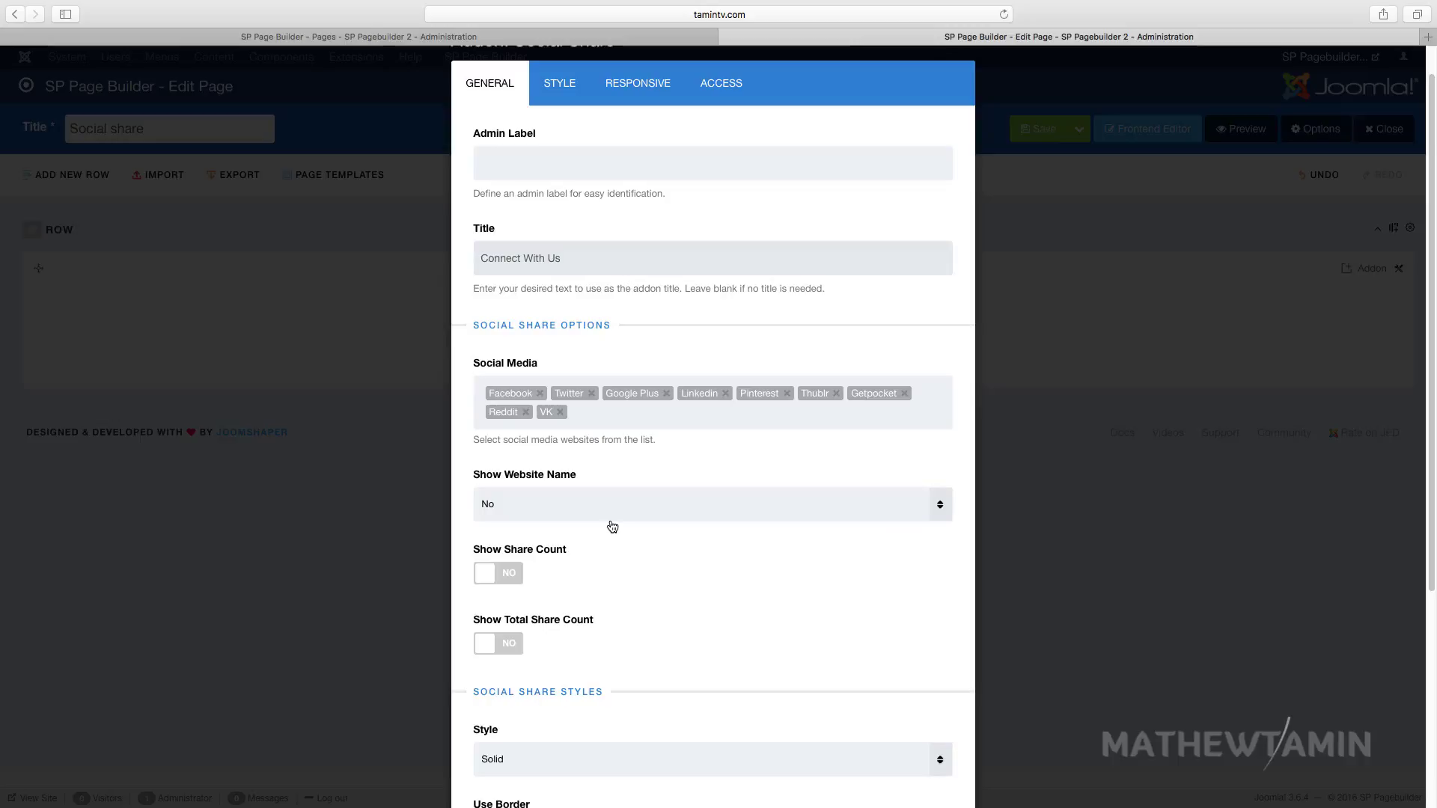
click(603, 505)
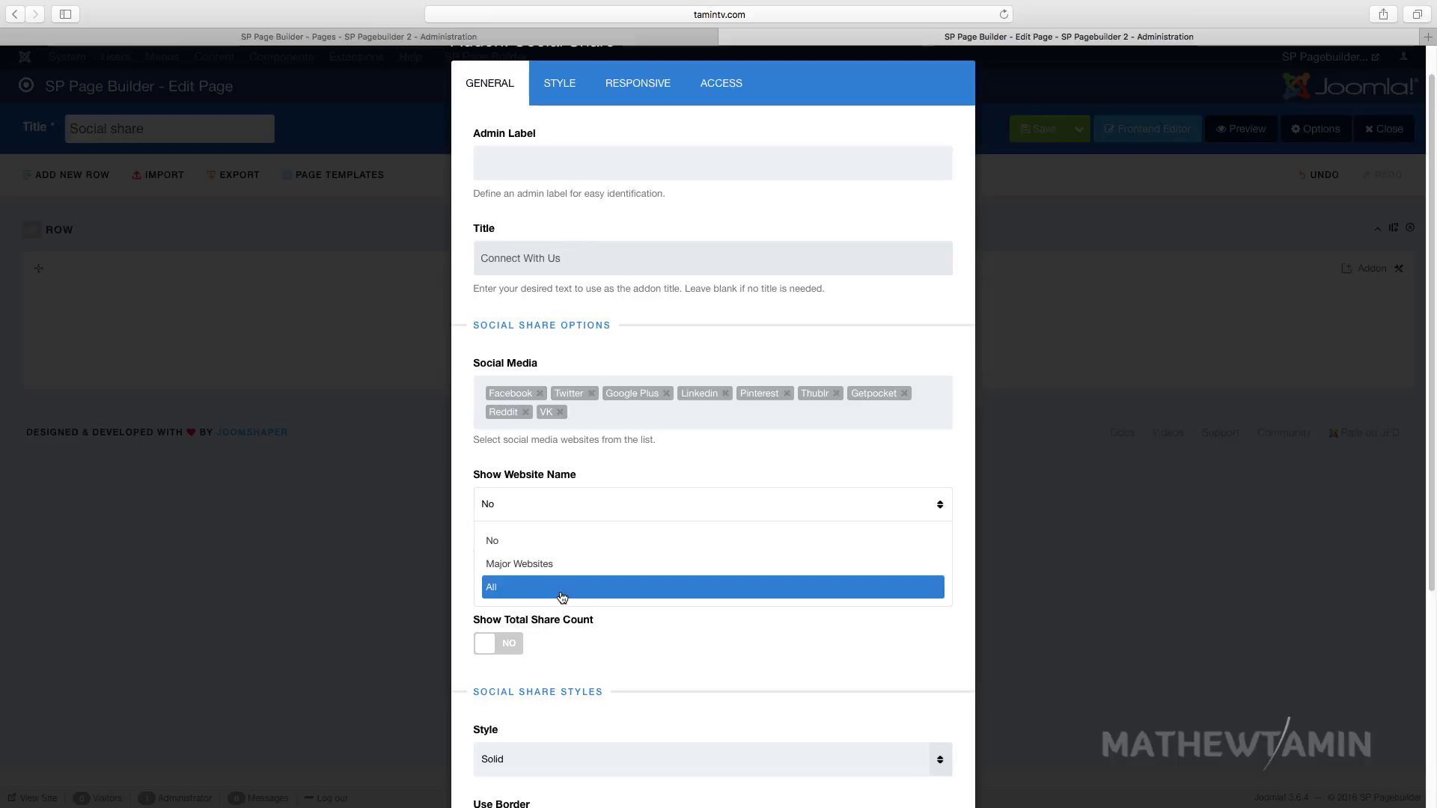
click(524, 541)
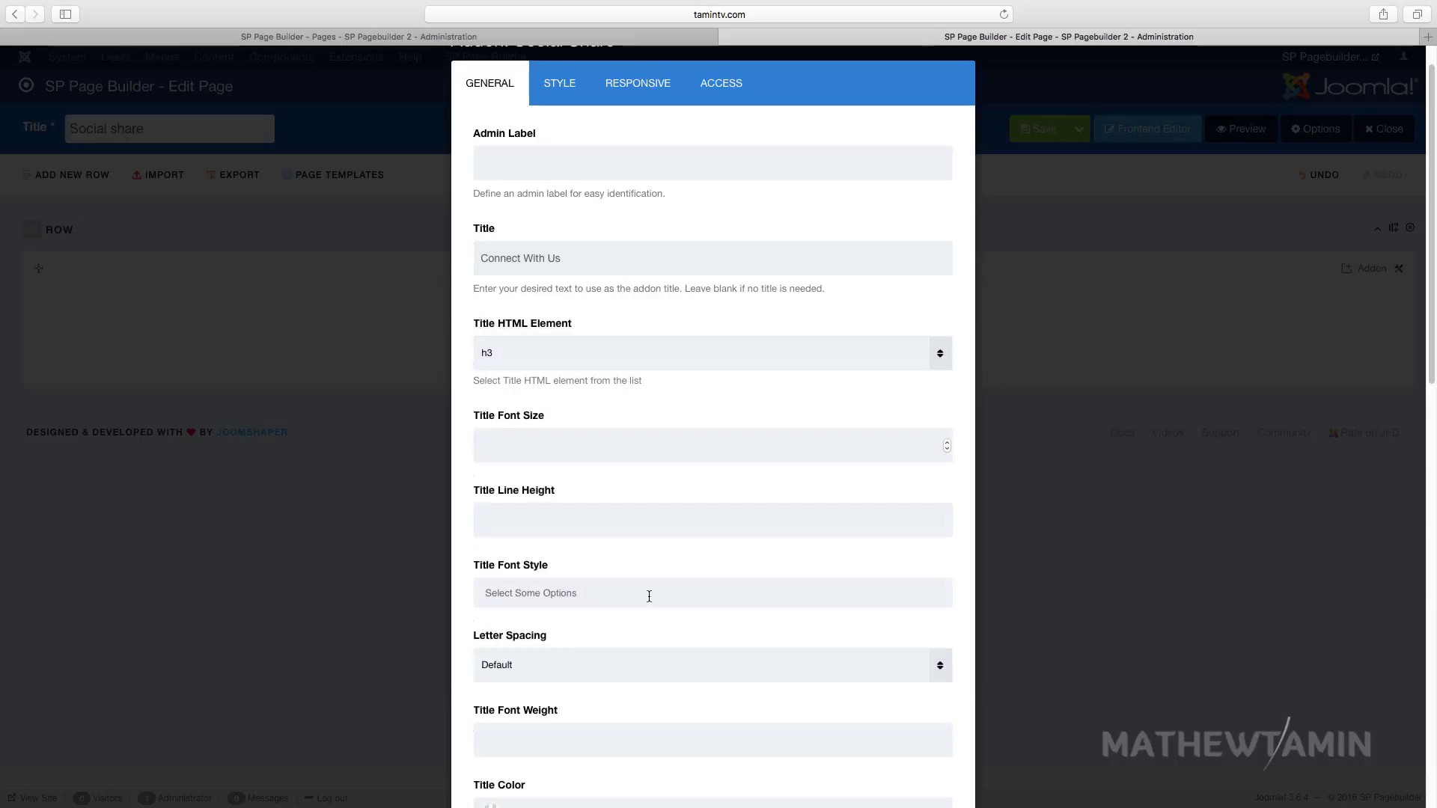
scroll(649, 597, down, 5)
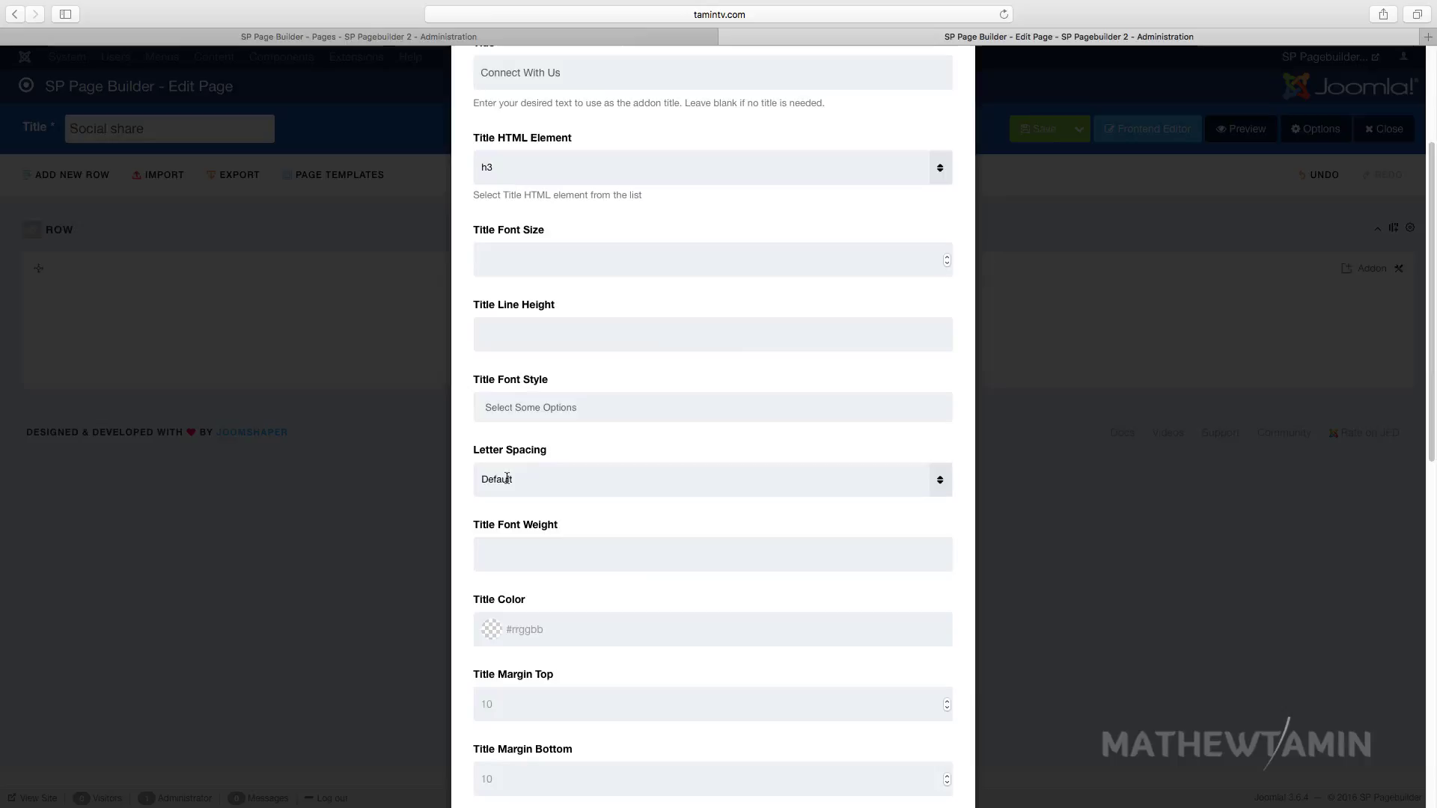
scroll(674, 535, down, 5)
click(607, 533)
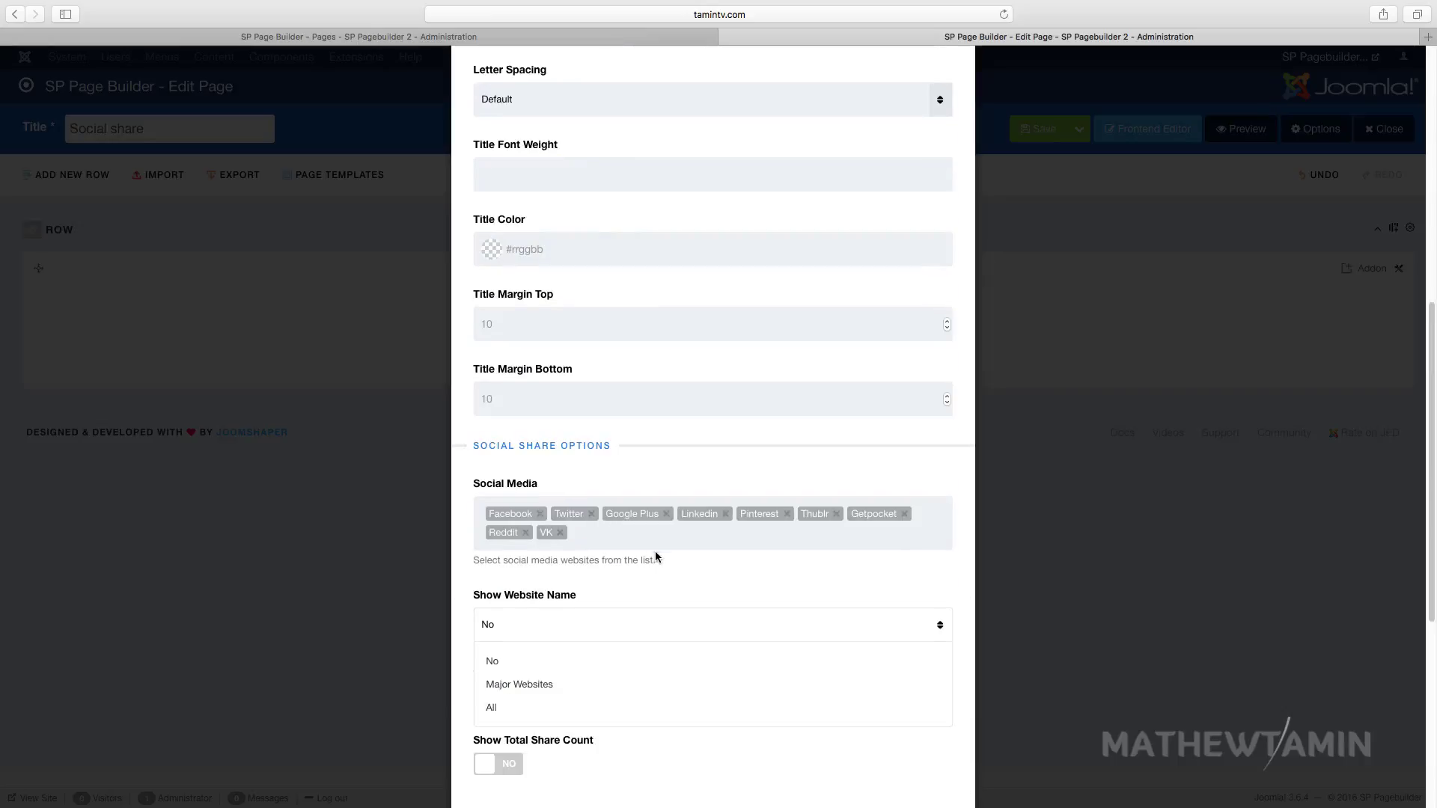
scroll(654, 551, down, 1)
click(667, 628)
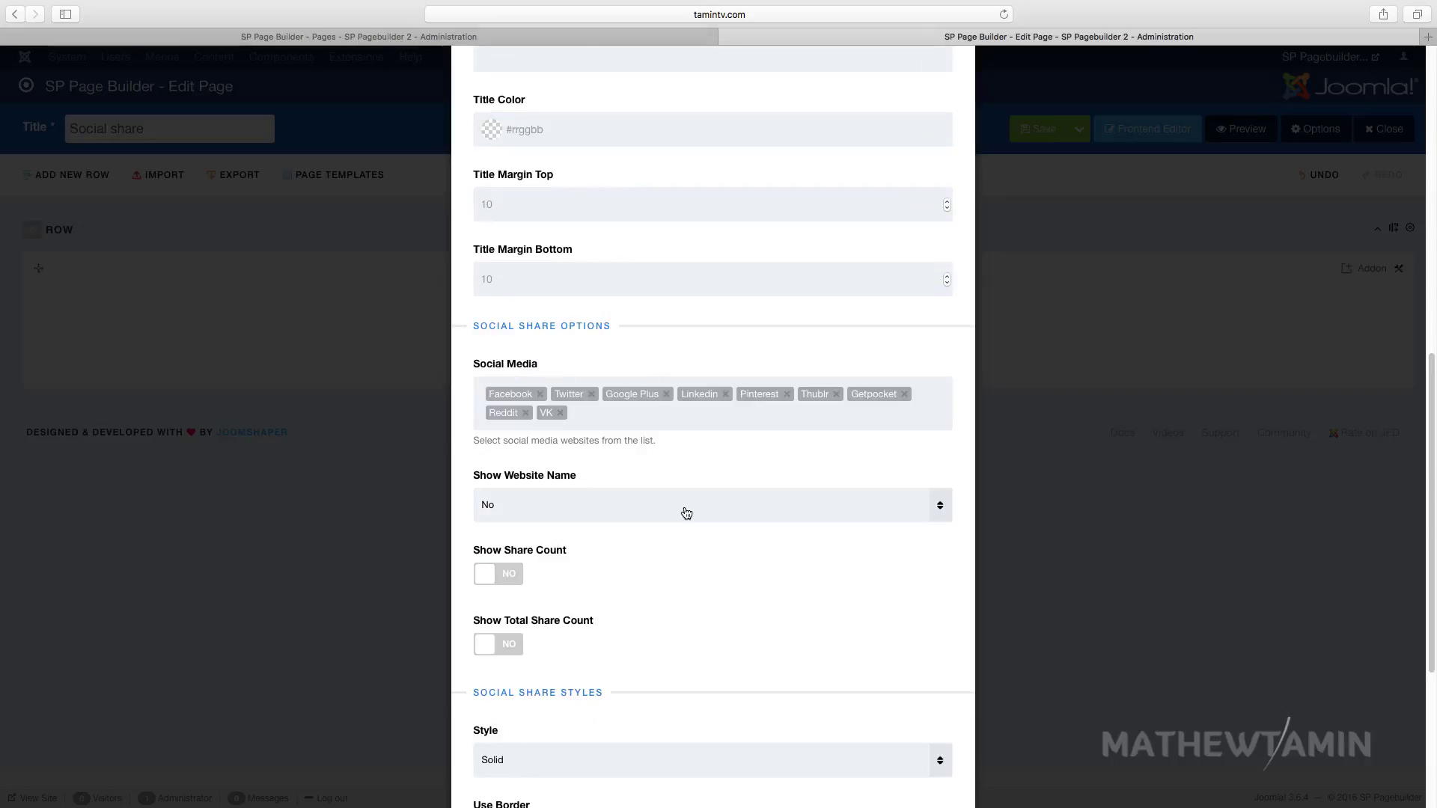
scroll(686, 513, down, 3)
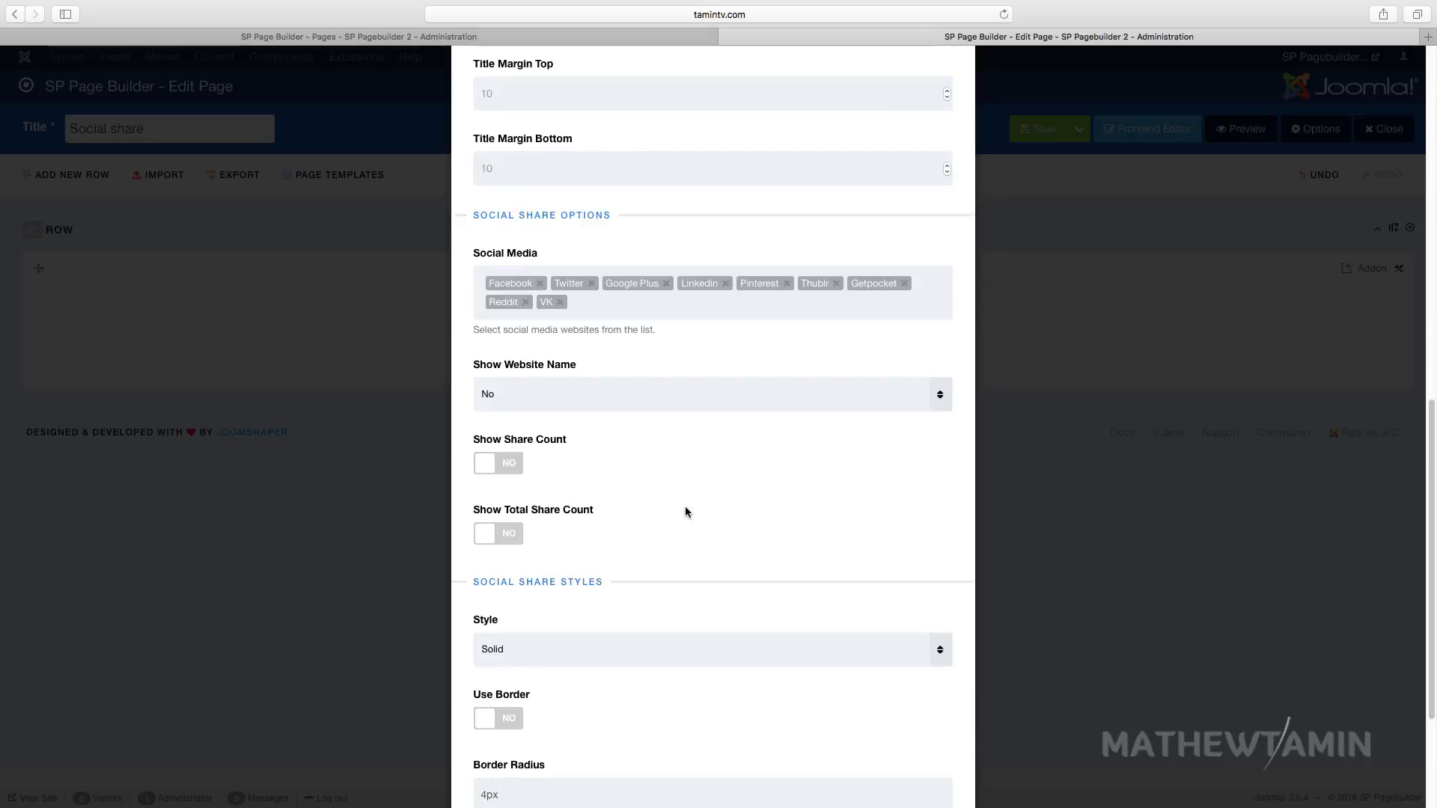
Turn on Show Share Count and Show Total Share Count
click(509, 470)
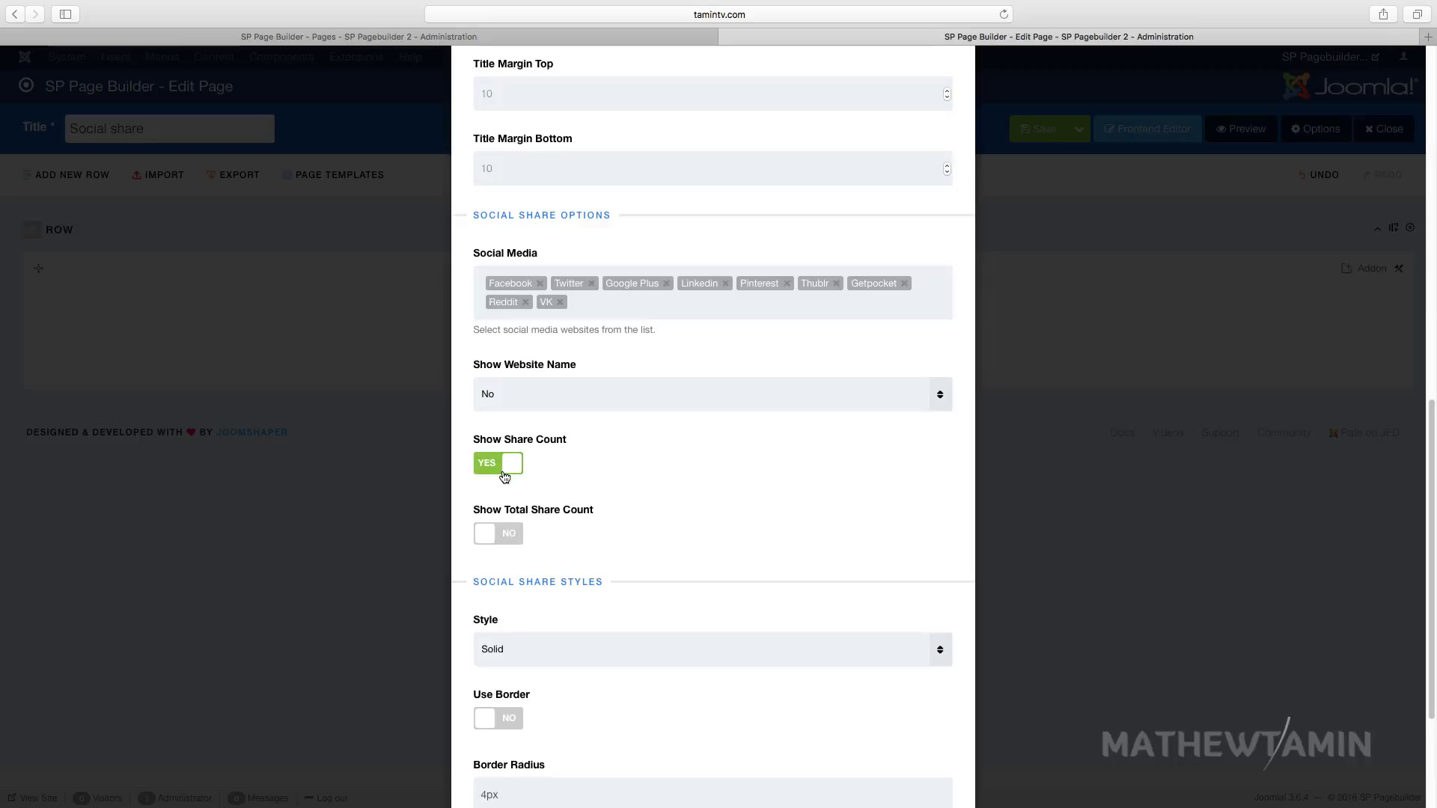
click(511, 536)
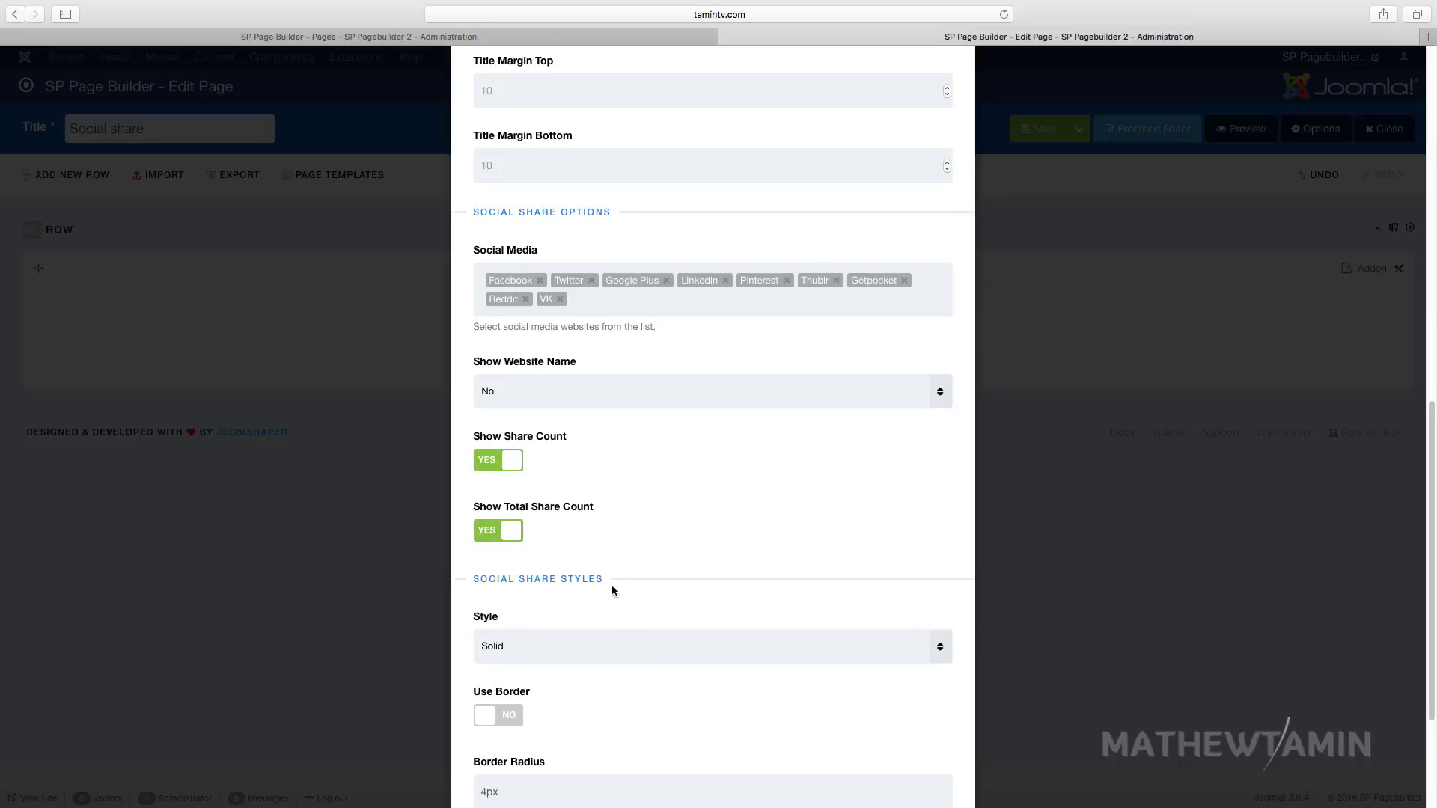
scroll(612, 585, down, 5)
scroll(612, 591, down, 1)
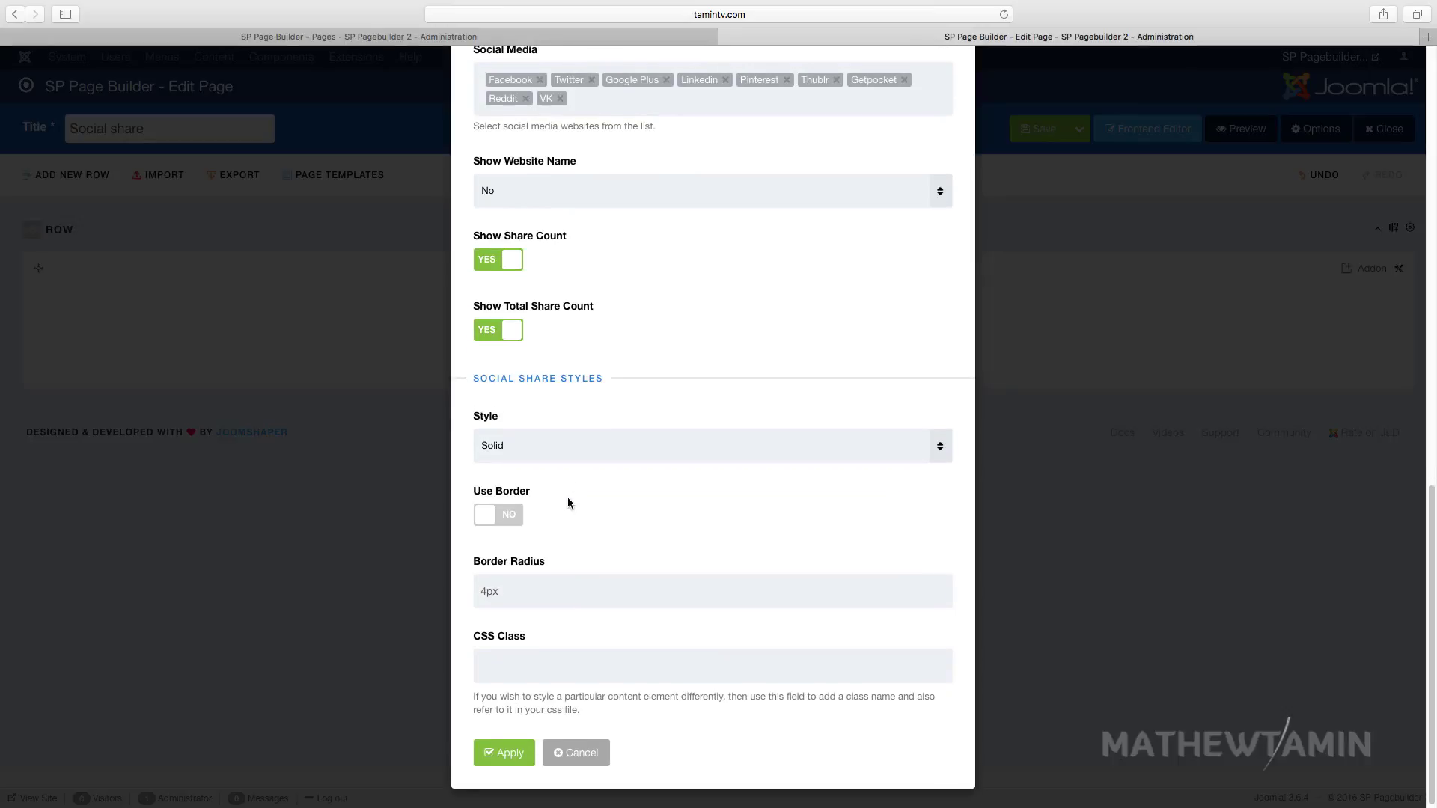
Set the button style to Simple with Use Border on, and apply
click(524, 459)
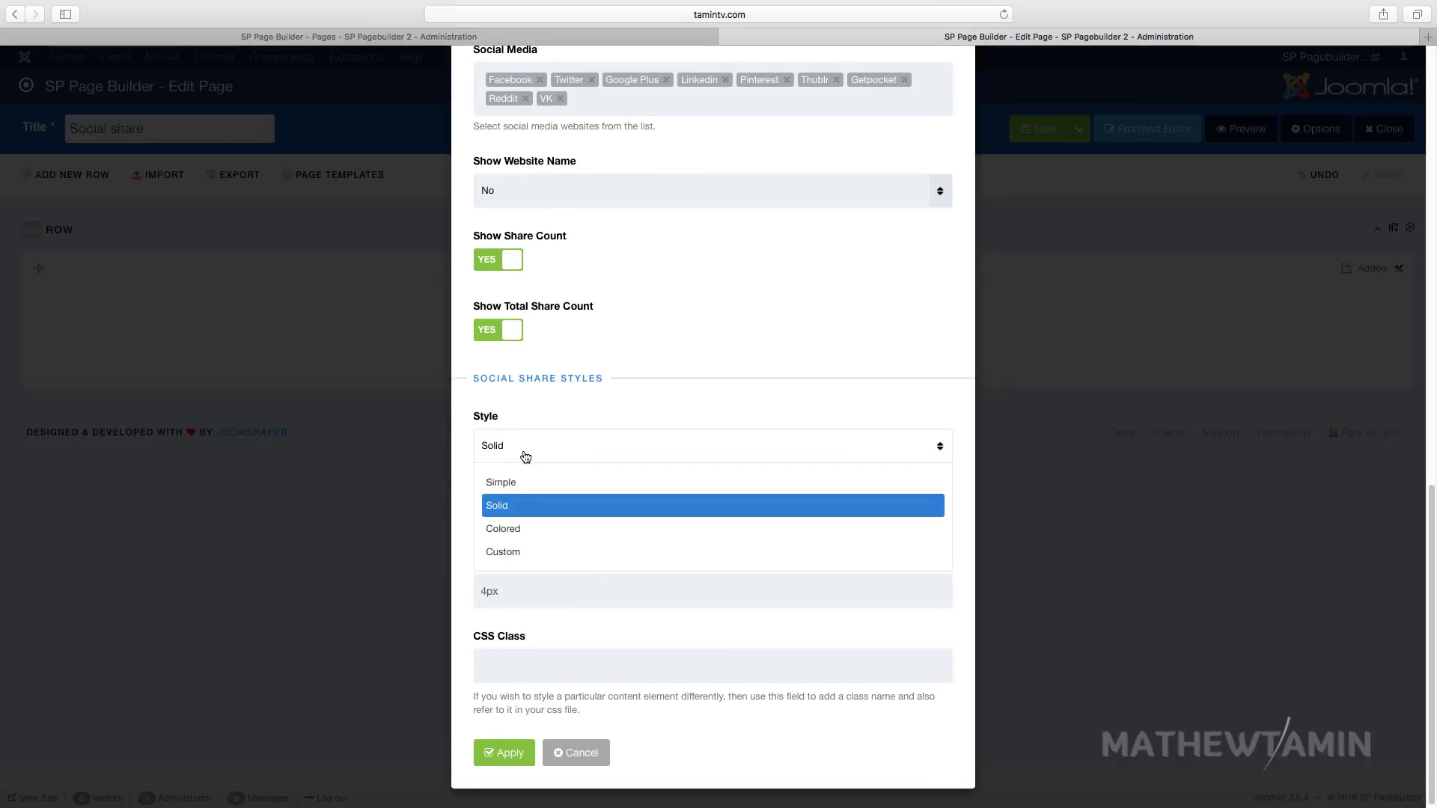
click(520, 485)
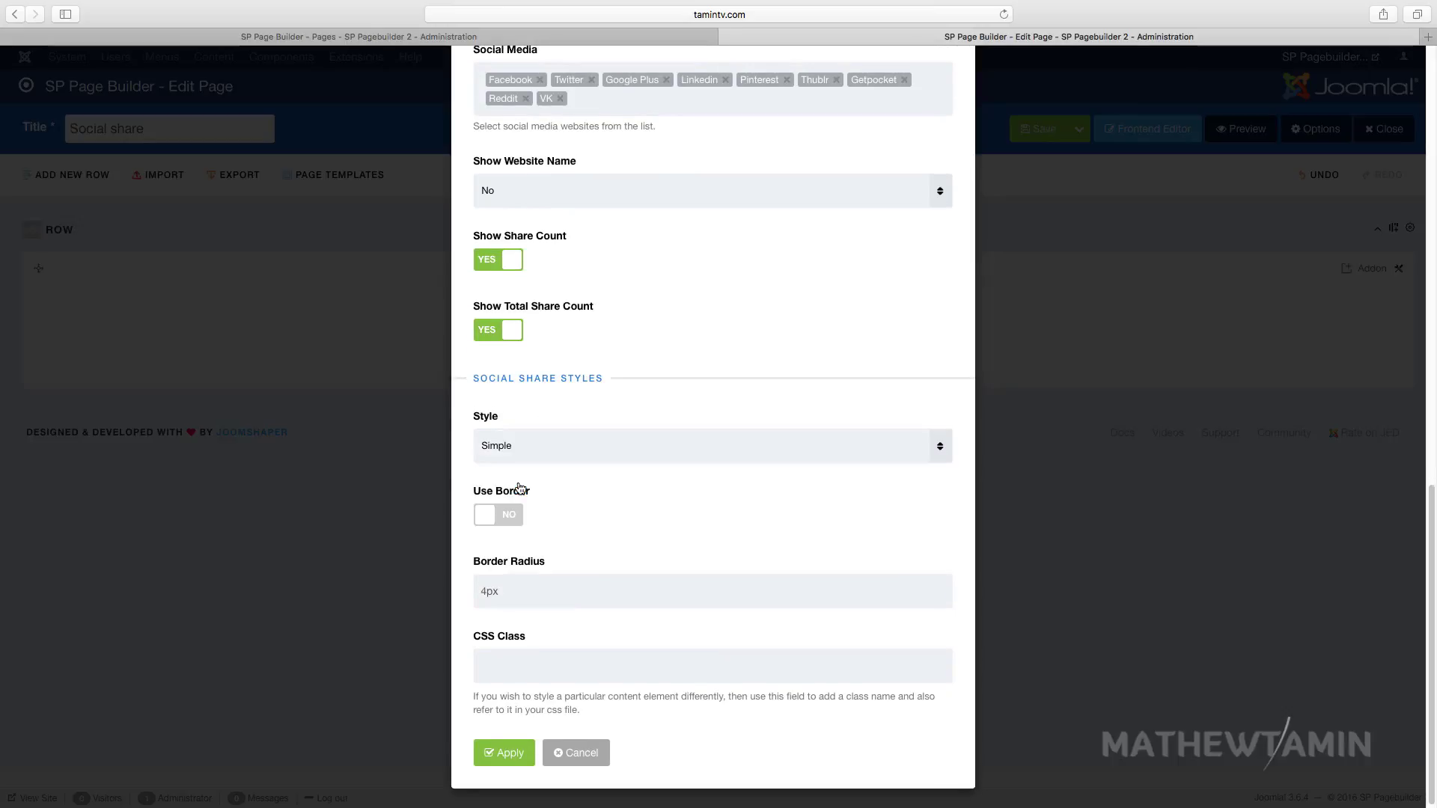
click(512, 521)
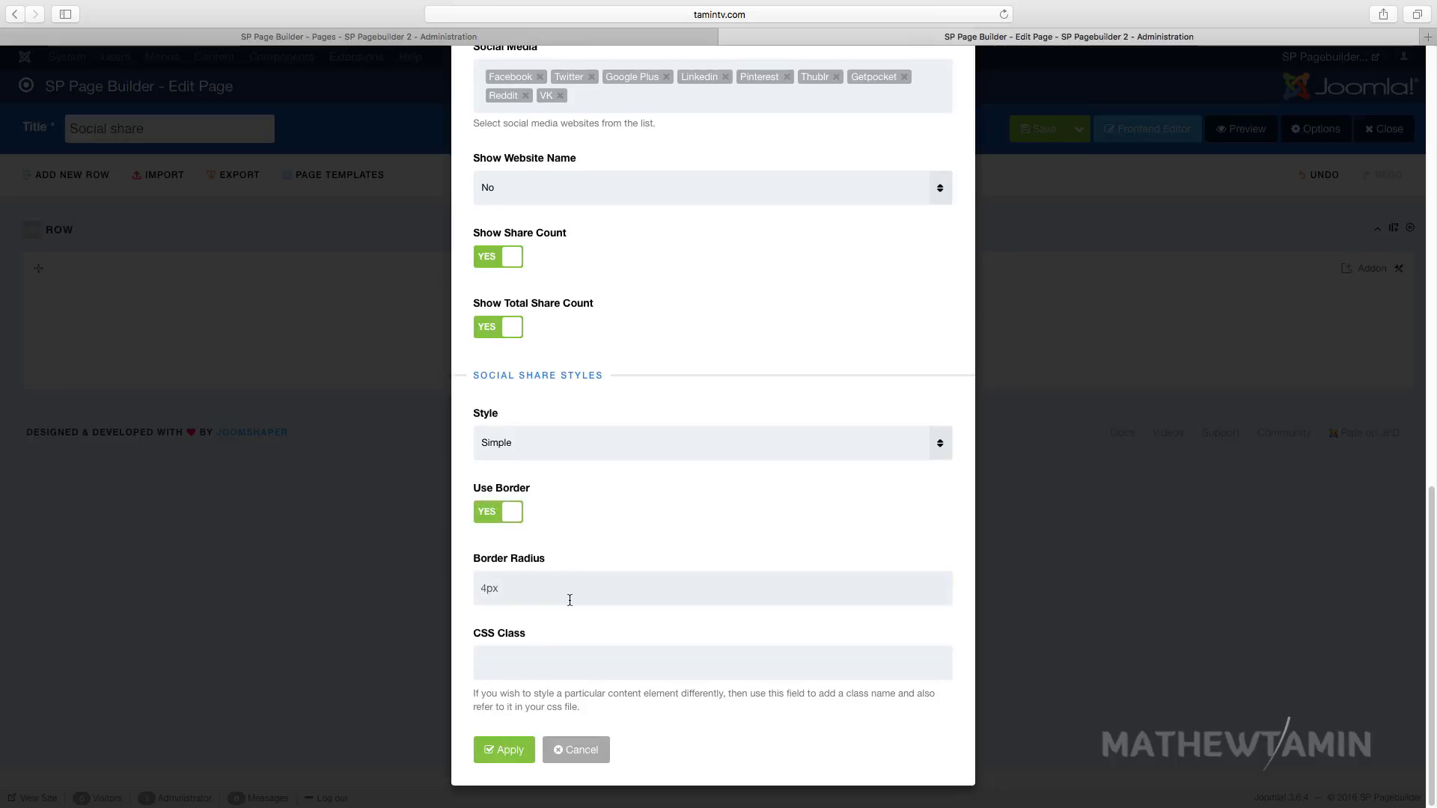
click(513, 750)
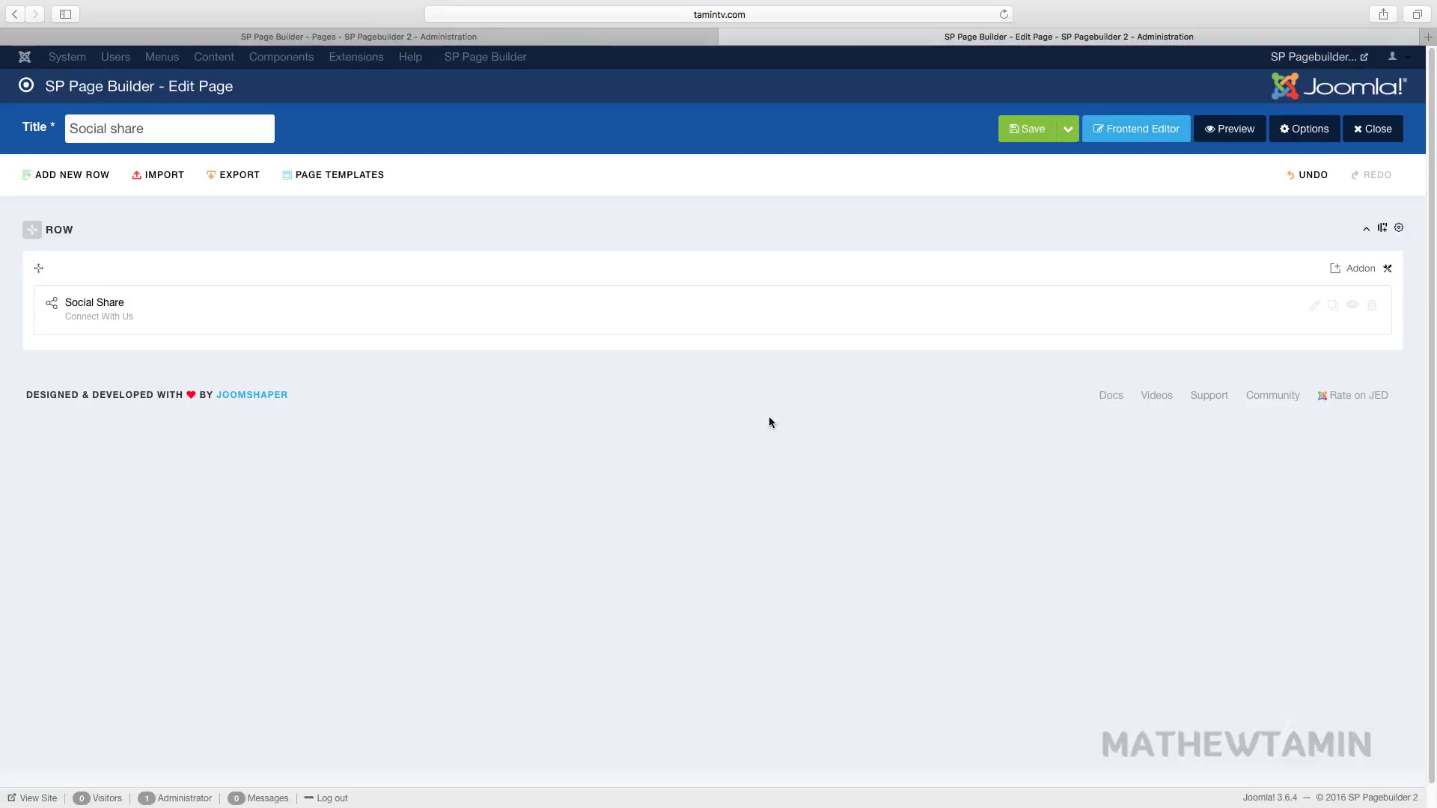
Save the page and view it in the Frontend Editor
click(1036, 136)
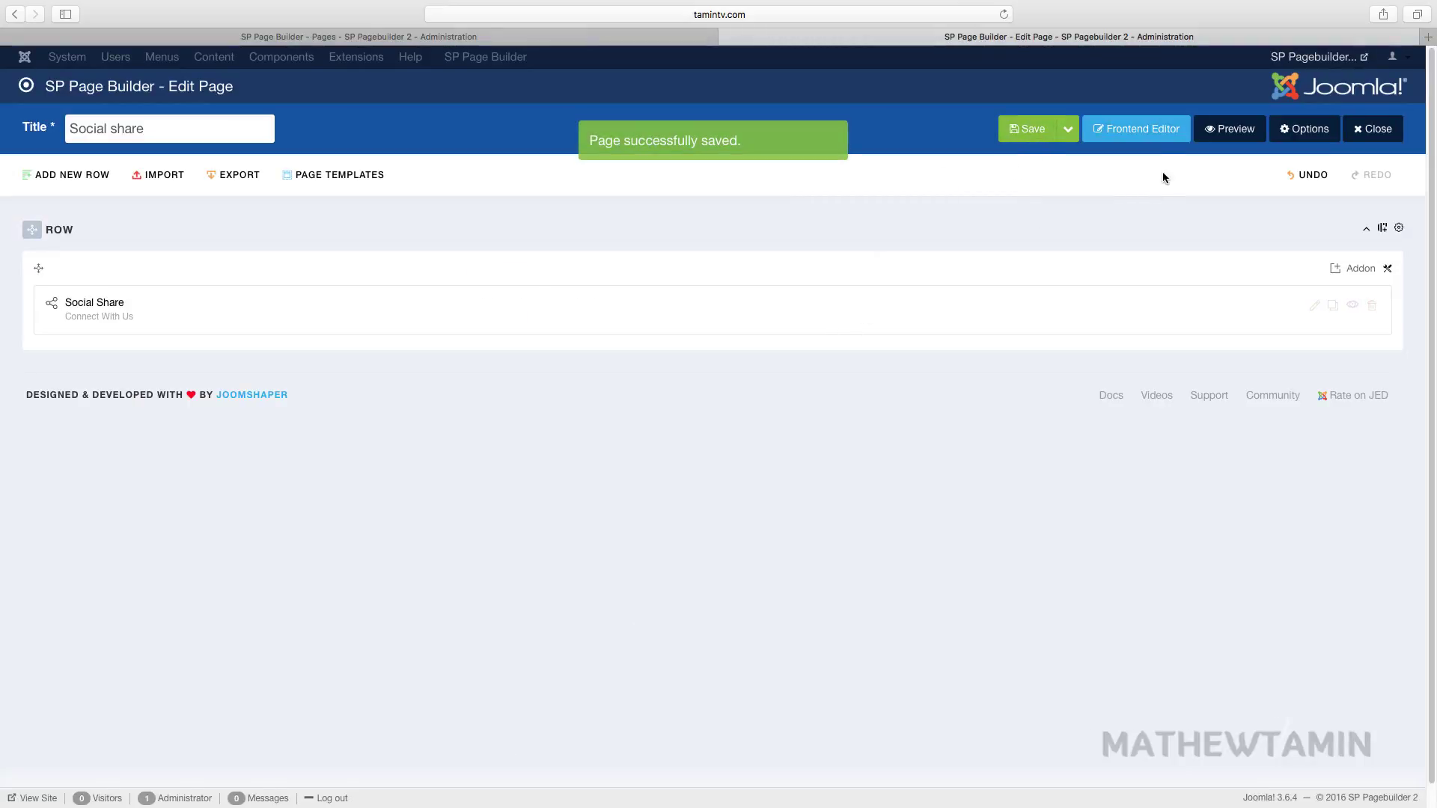
click(1136, 132)
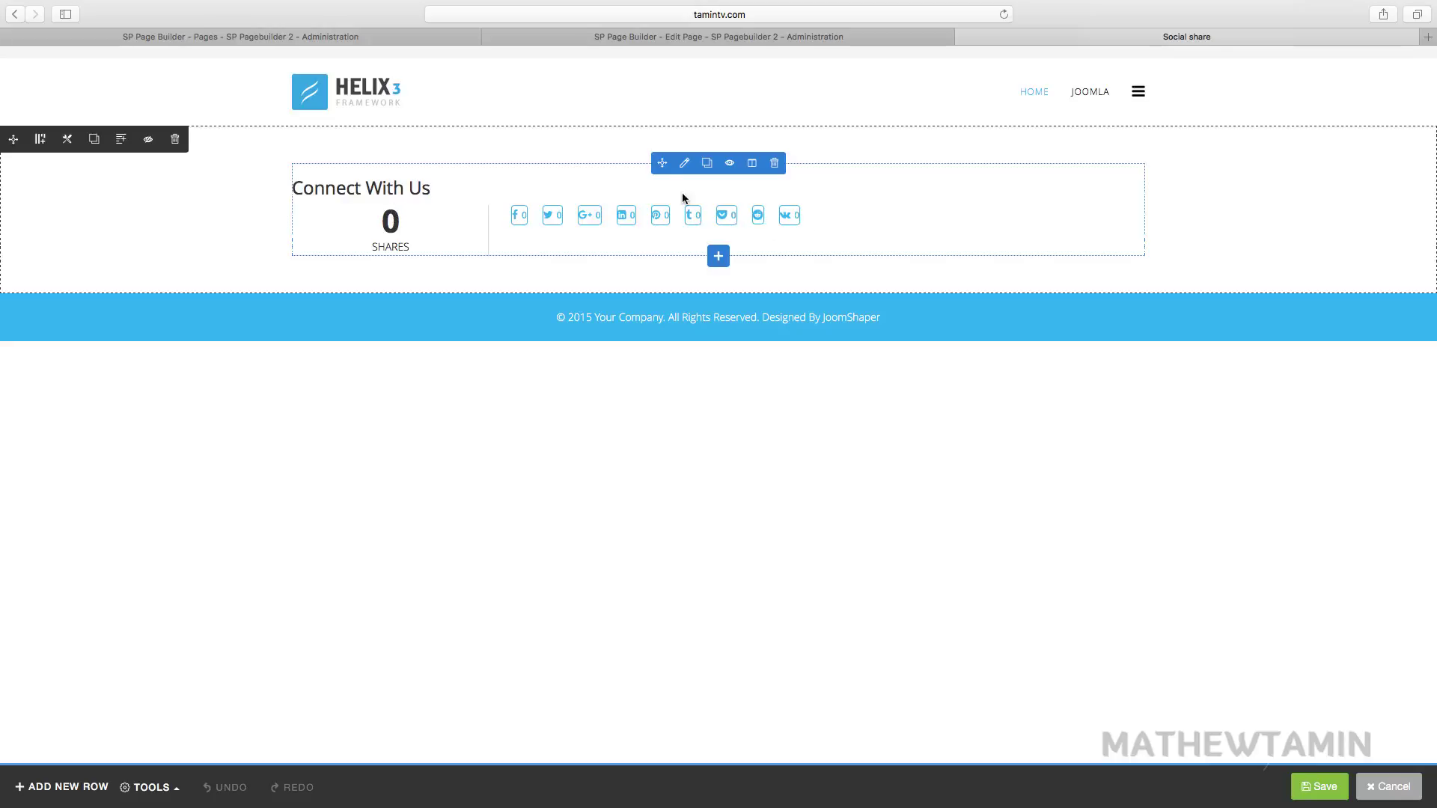
Change the share button style to Solid and apply it
click(683, 168)
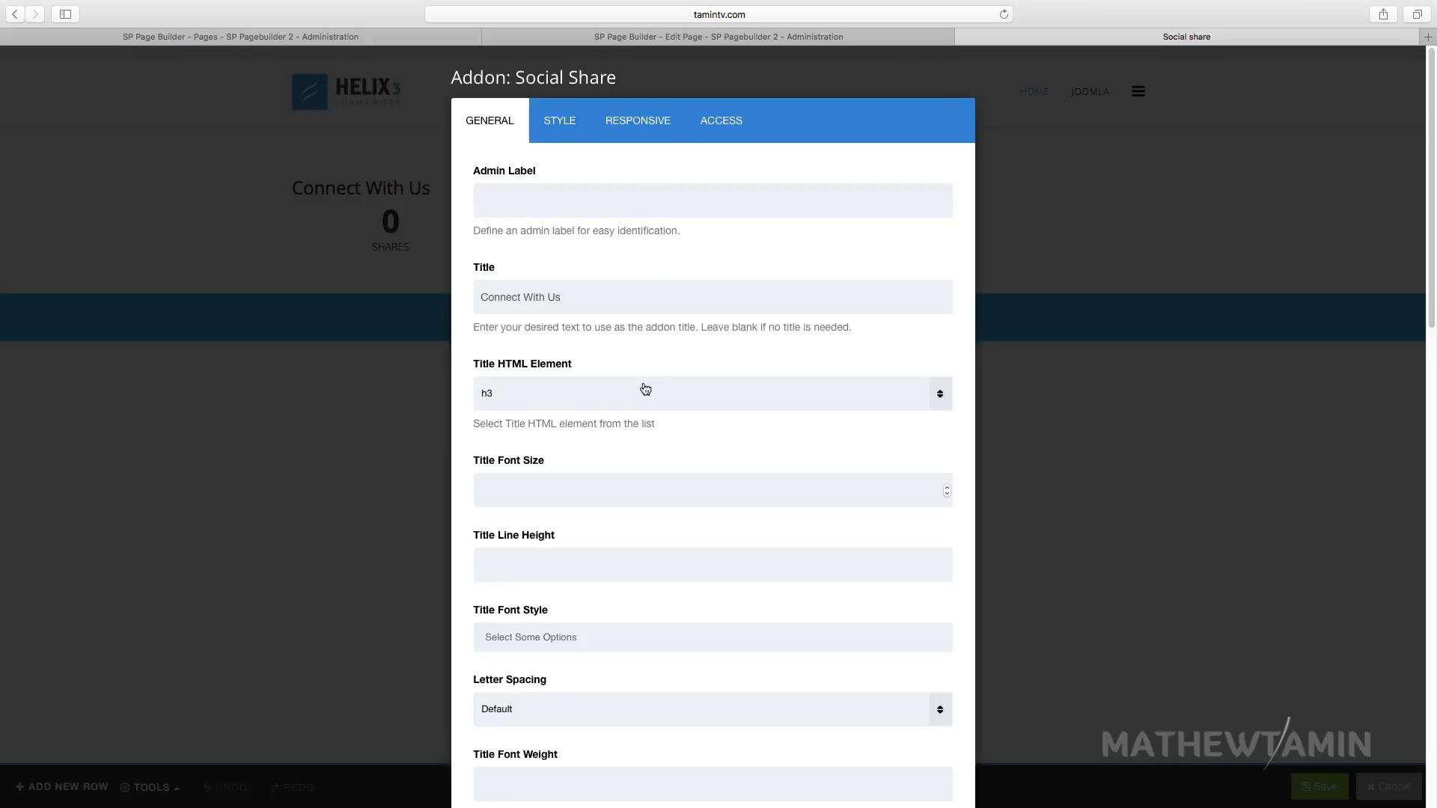
scroll(641, 395, down, 3)
scroll(642, 391, down, 10)
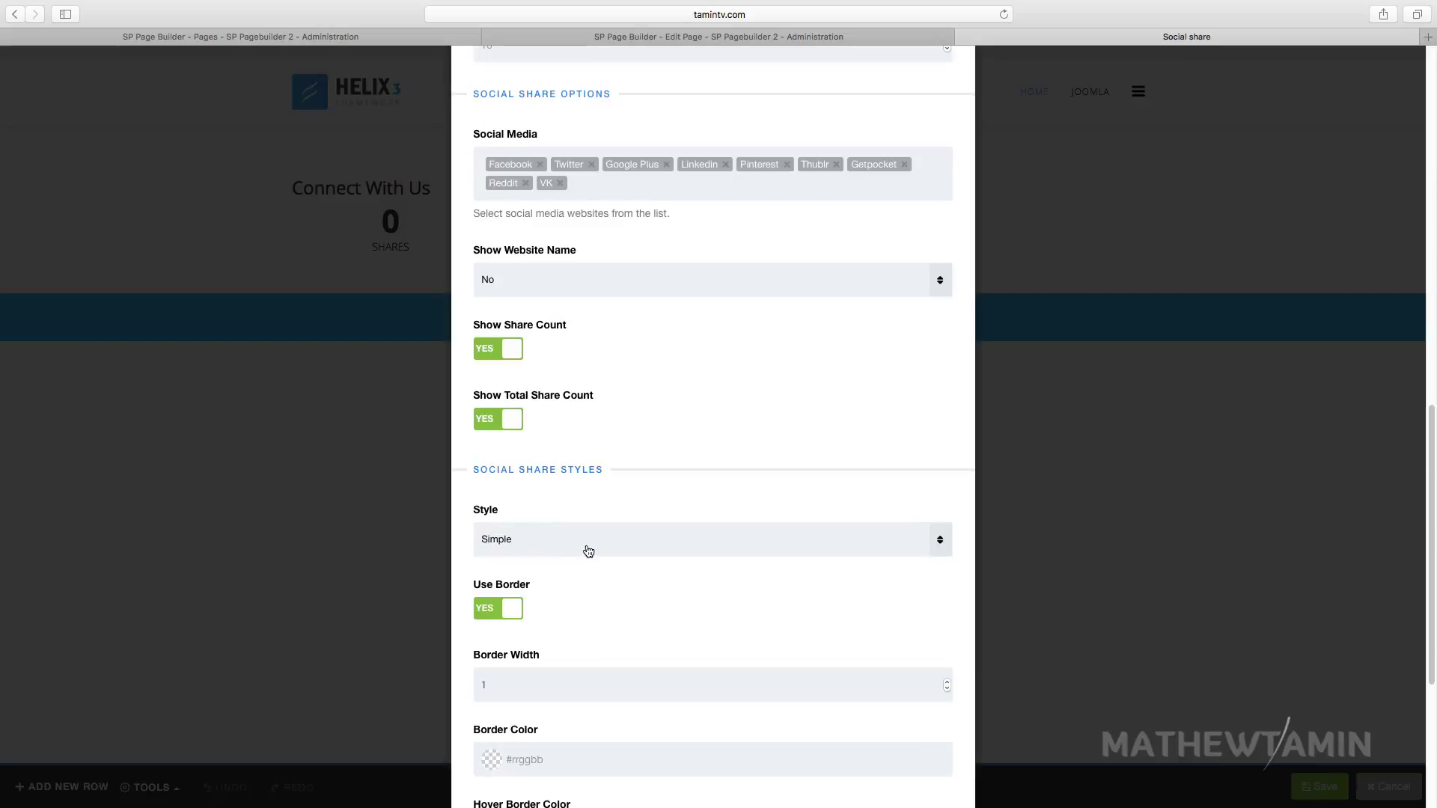
click(524, 546)
click(512, 601)
scroll(570, 595, down, 5)
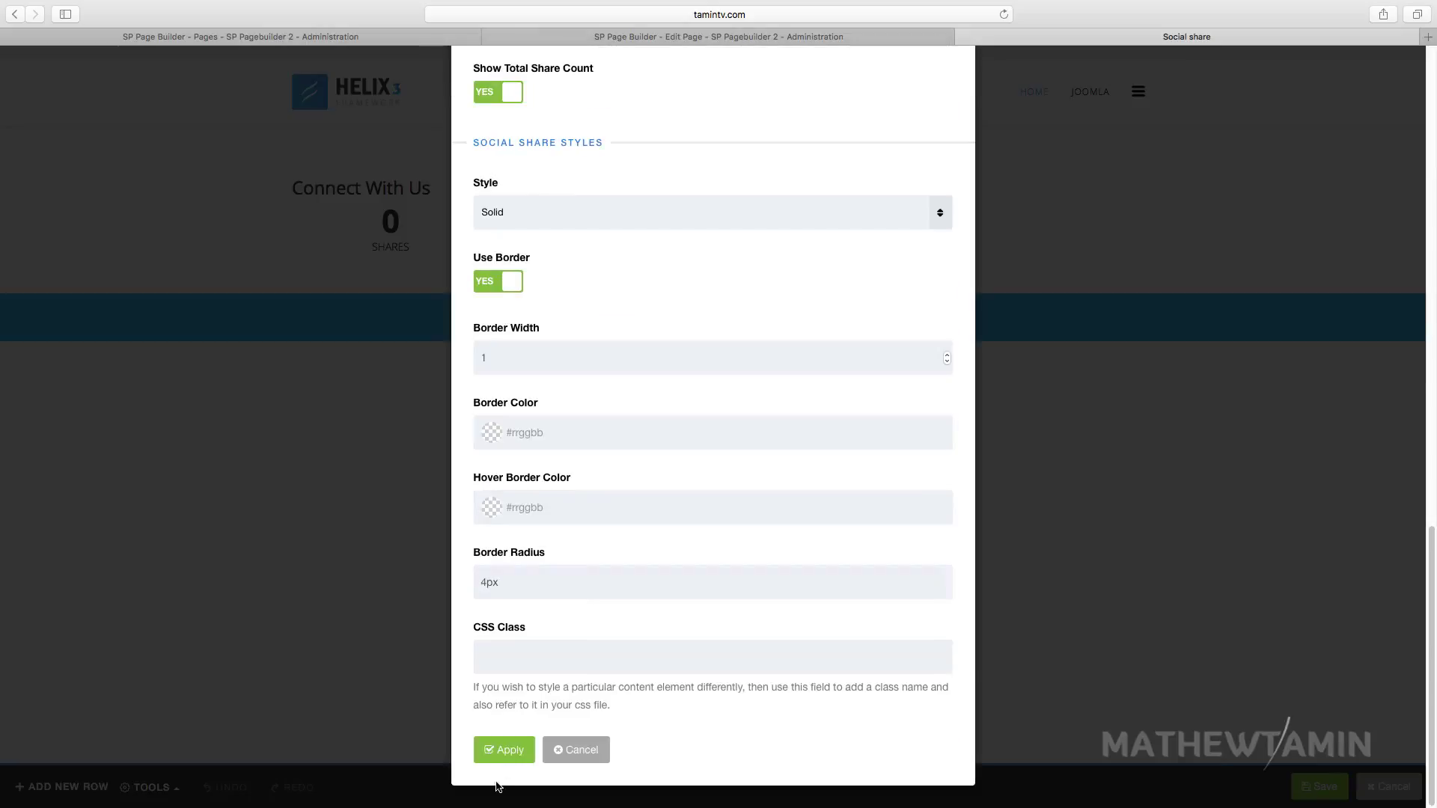
click(500, 748)
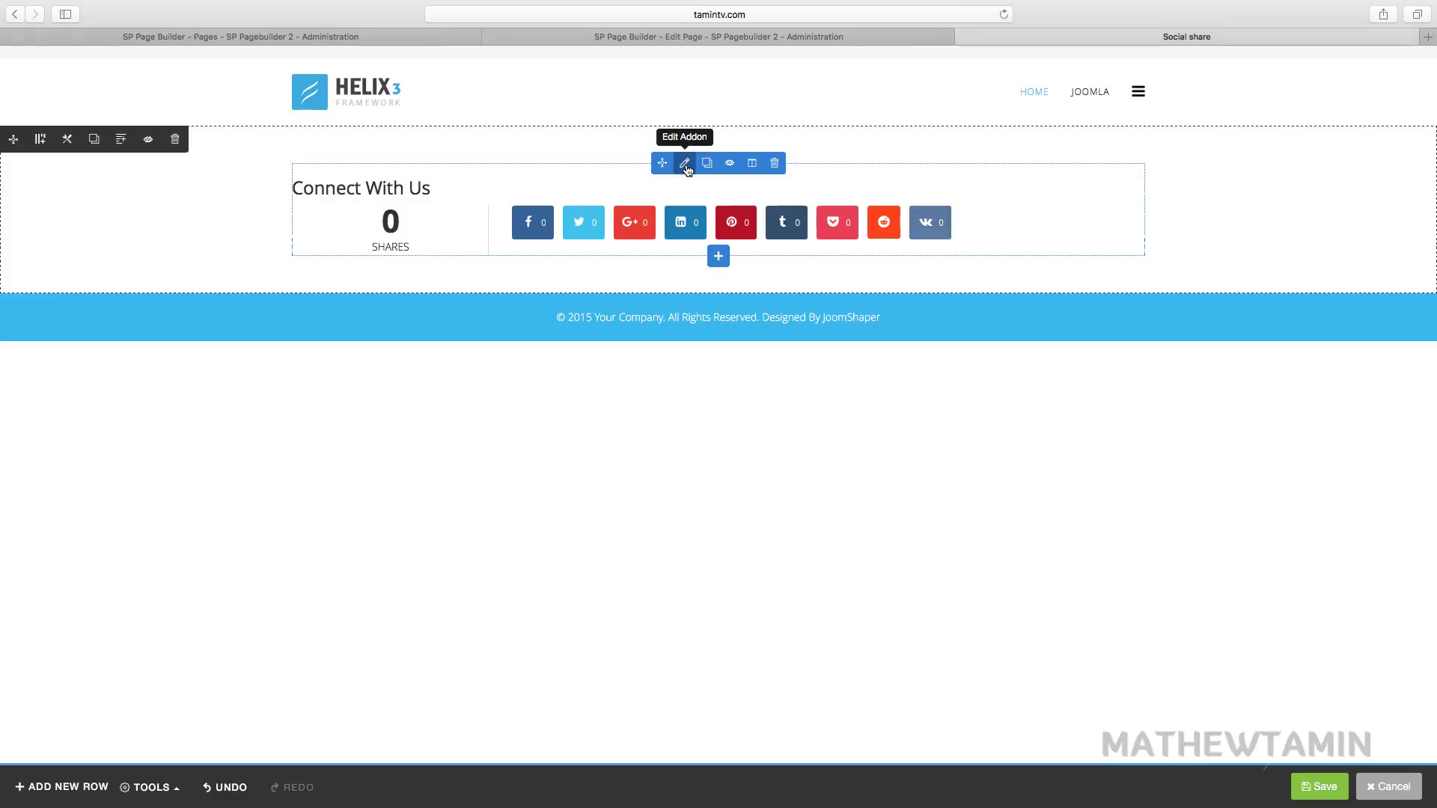
Switch the share buttons to the Colored style and apply it
click(685, 164)
scroll(640, 433, down, 10)
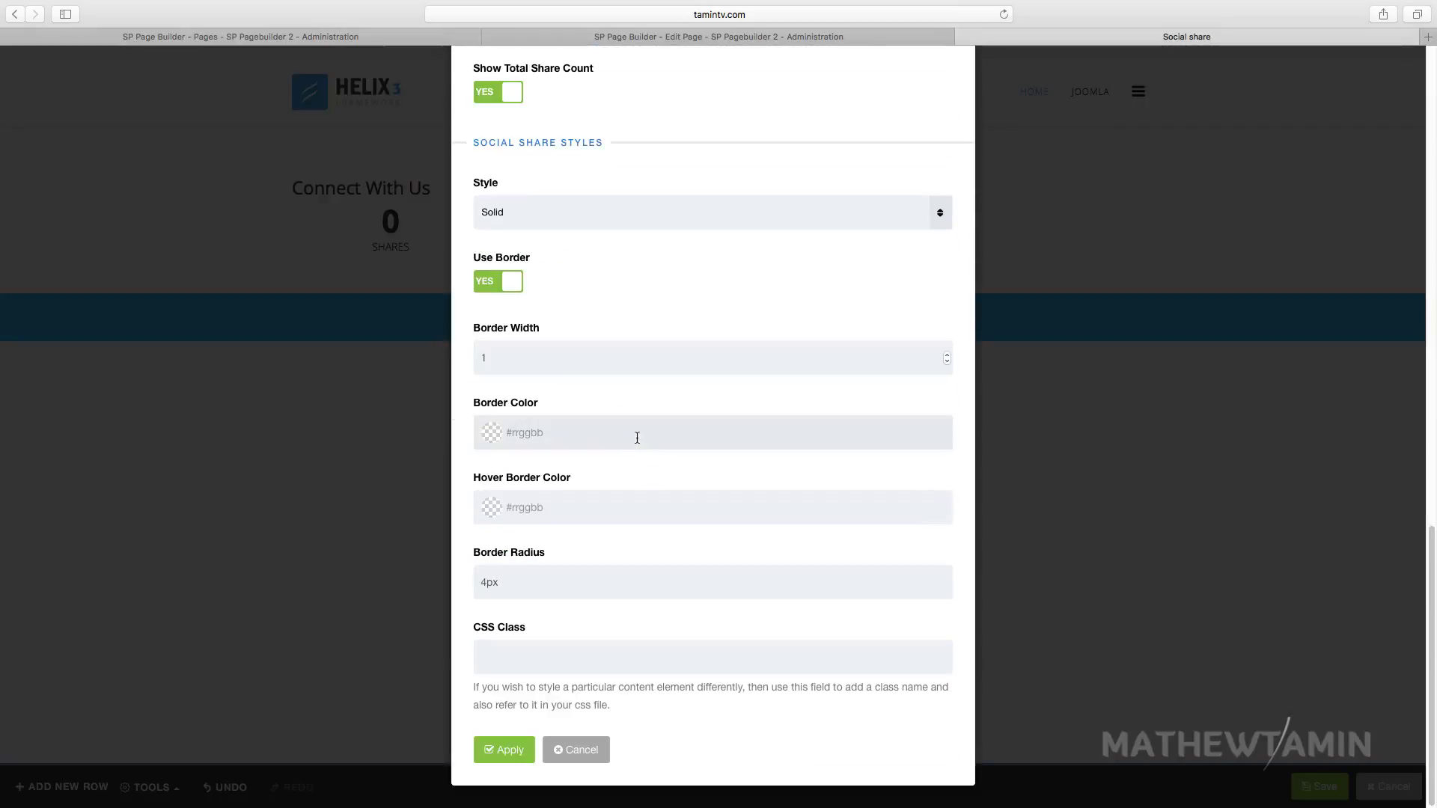
scroll(556, 374, up, 3)
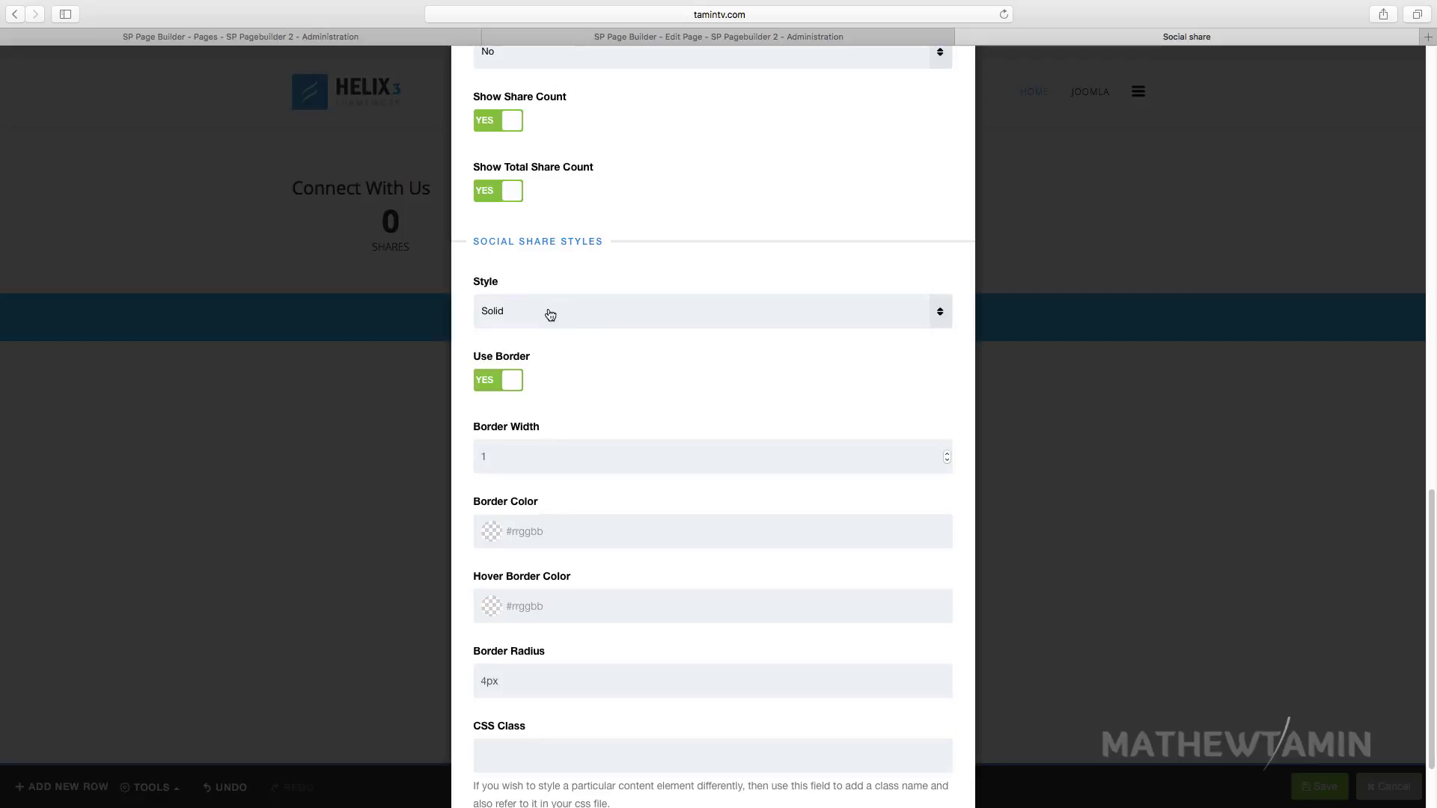
click(551, 315)
click(546, 393)
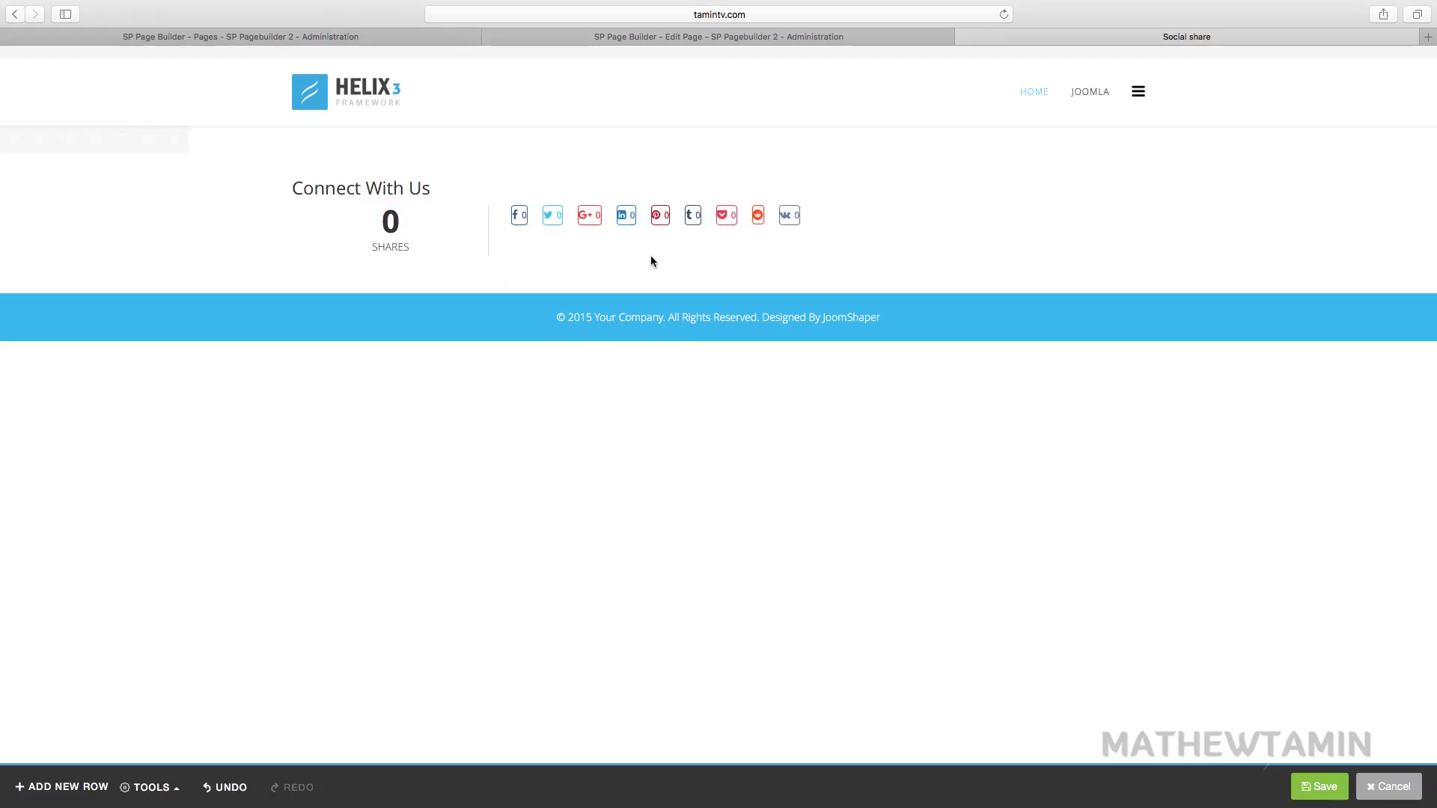
Change the share button style to Custom
click(686, 162)
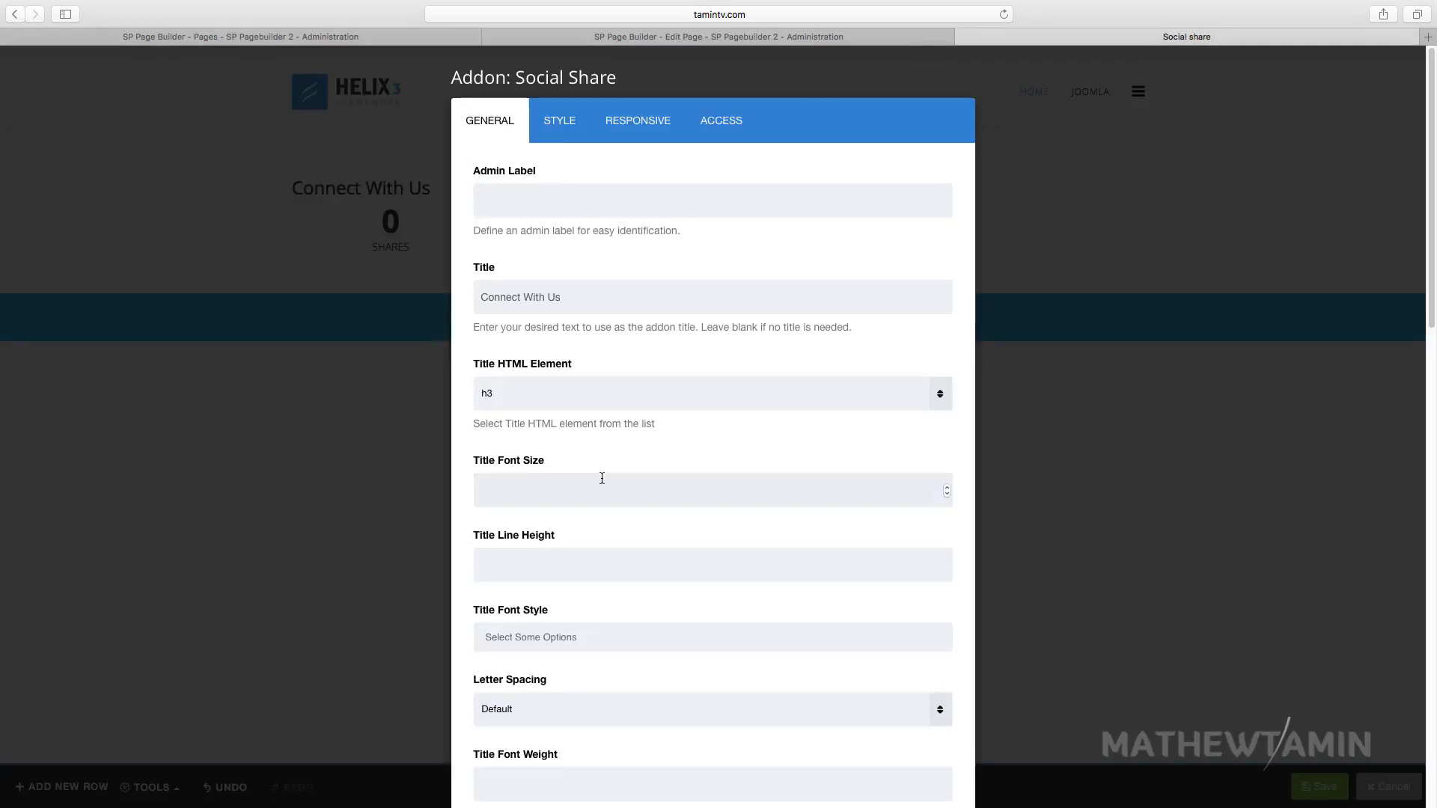
scroll(601, 478, down, 20)
scroll(576, 449, up, 1)
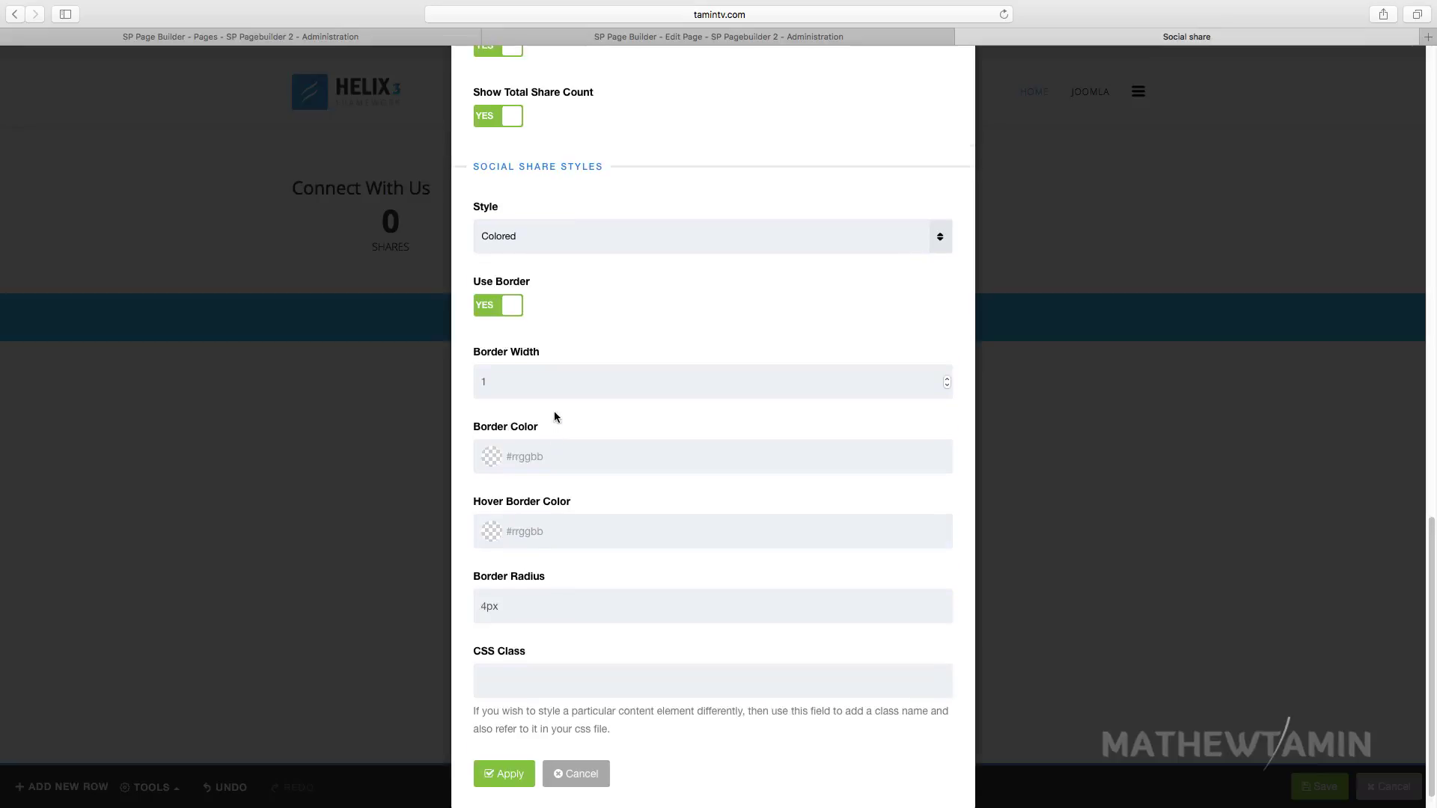
click(572, 232)
click(553, 343)
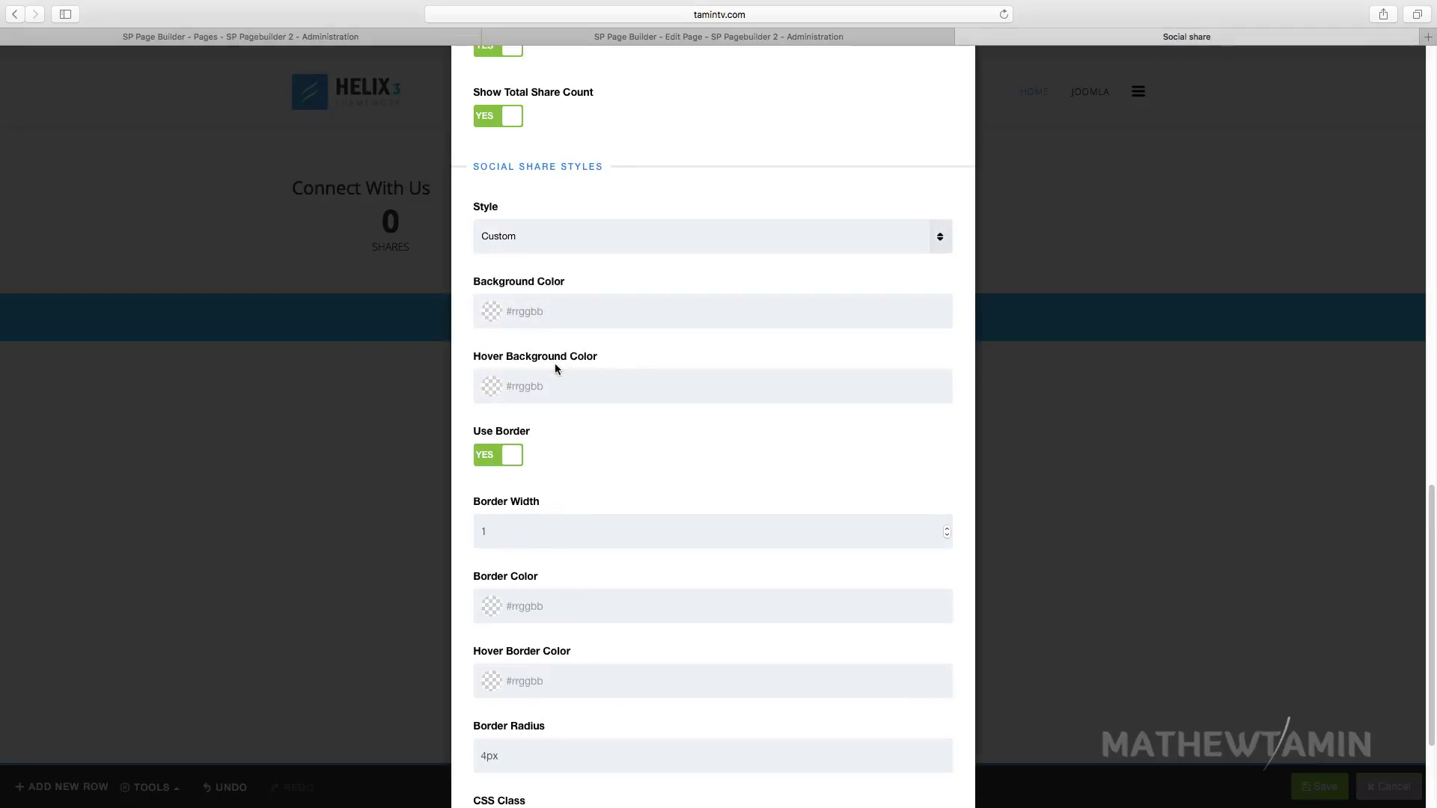
Set background colour rgba(117,8,8,1) and teal hover background rgba(9,114,120,1), then apply
click(537, 319)
click(583, 394)
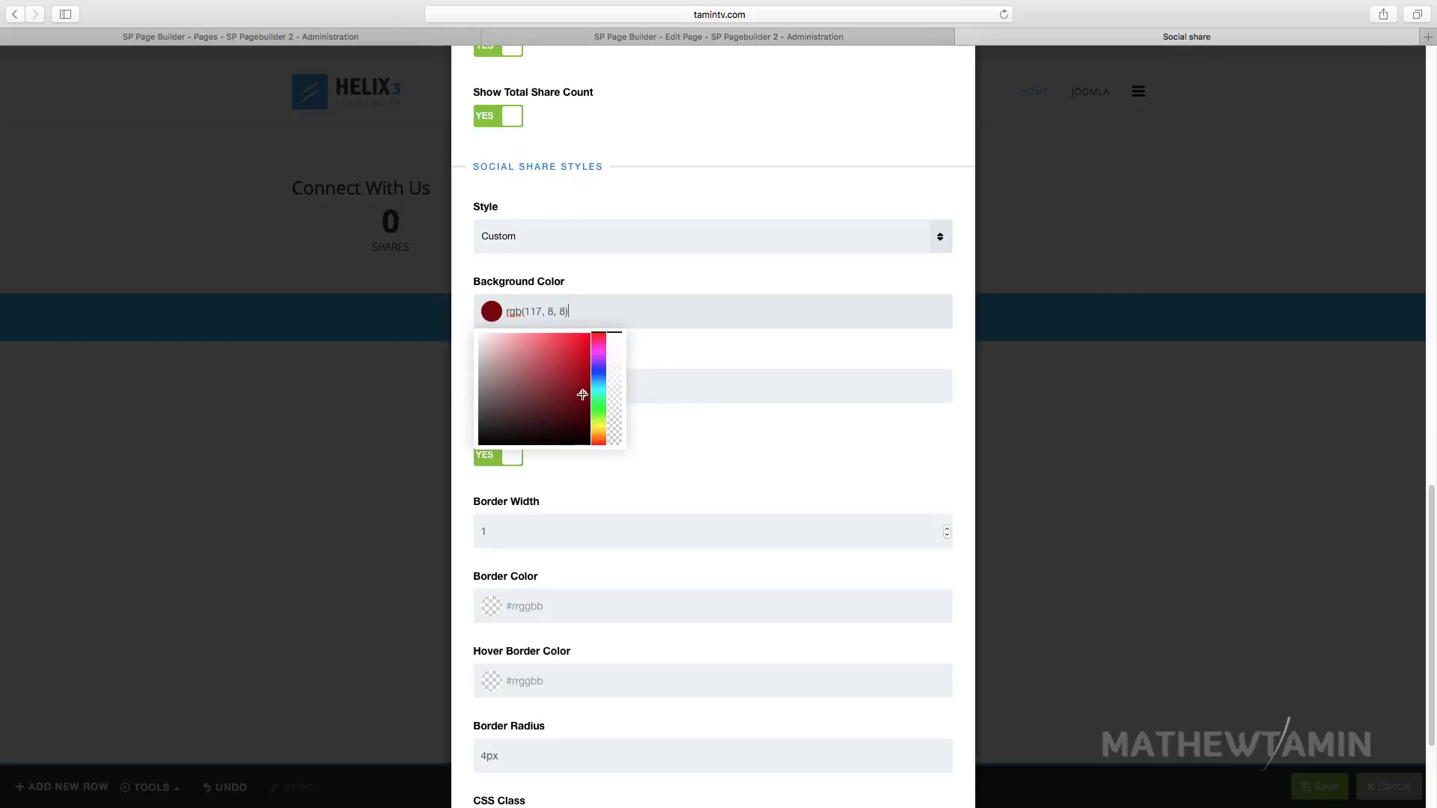
click(654, 384)
click(548, 473)
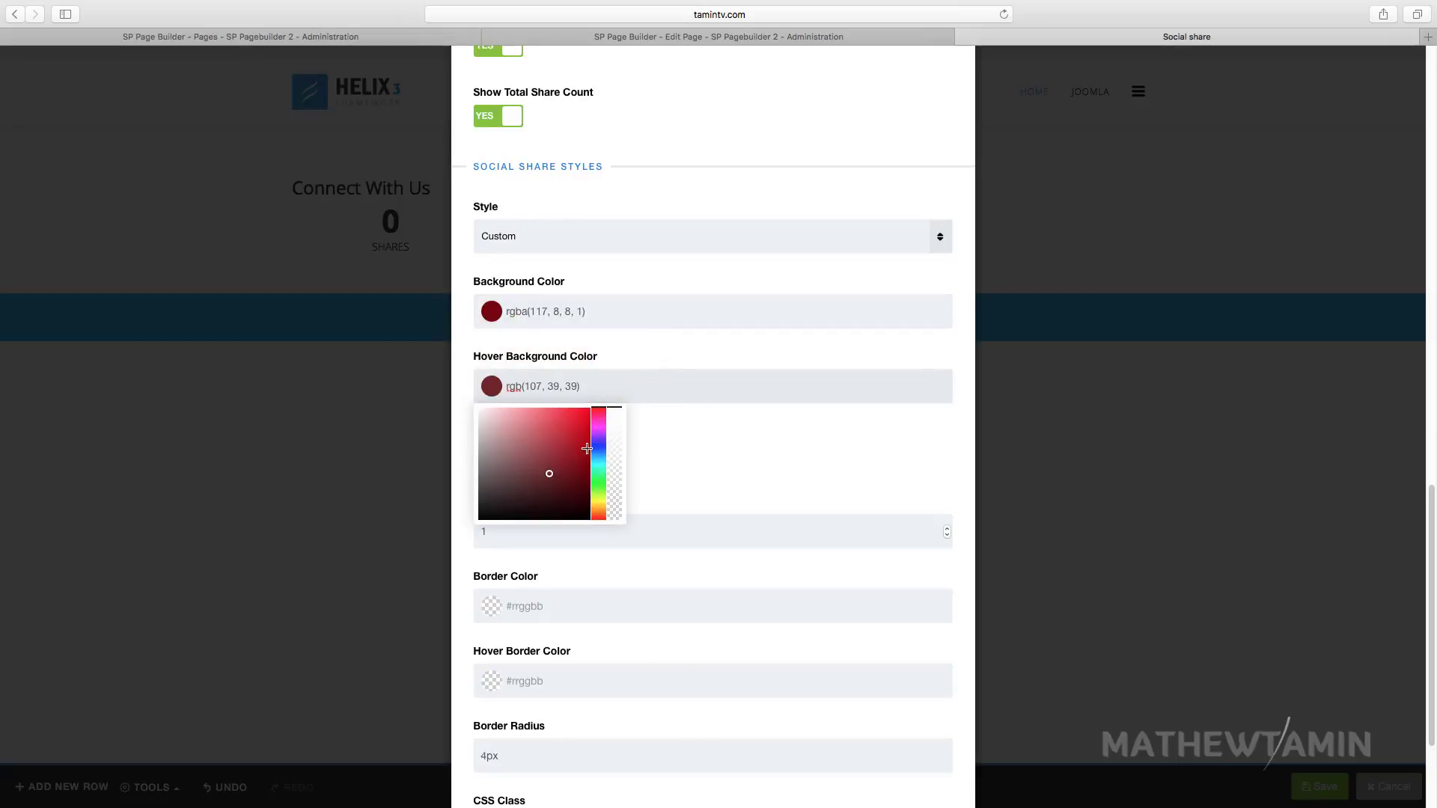
drag(598, 412, 599, 465)
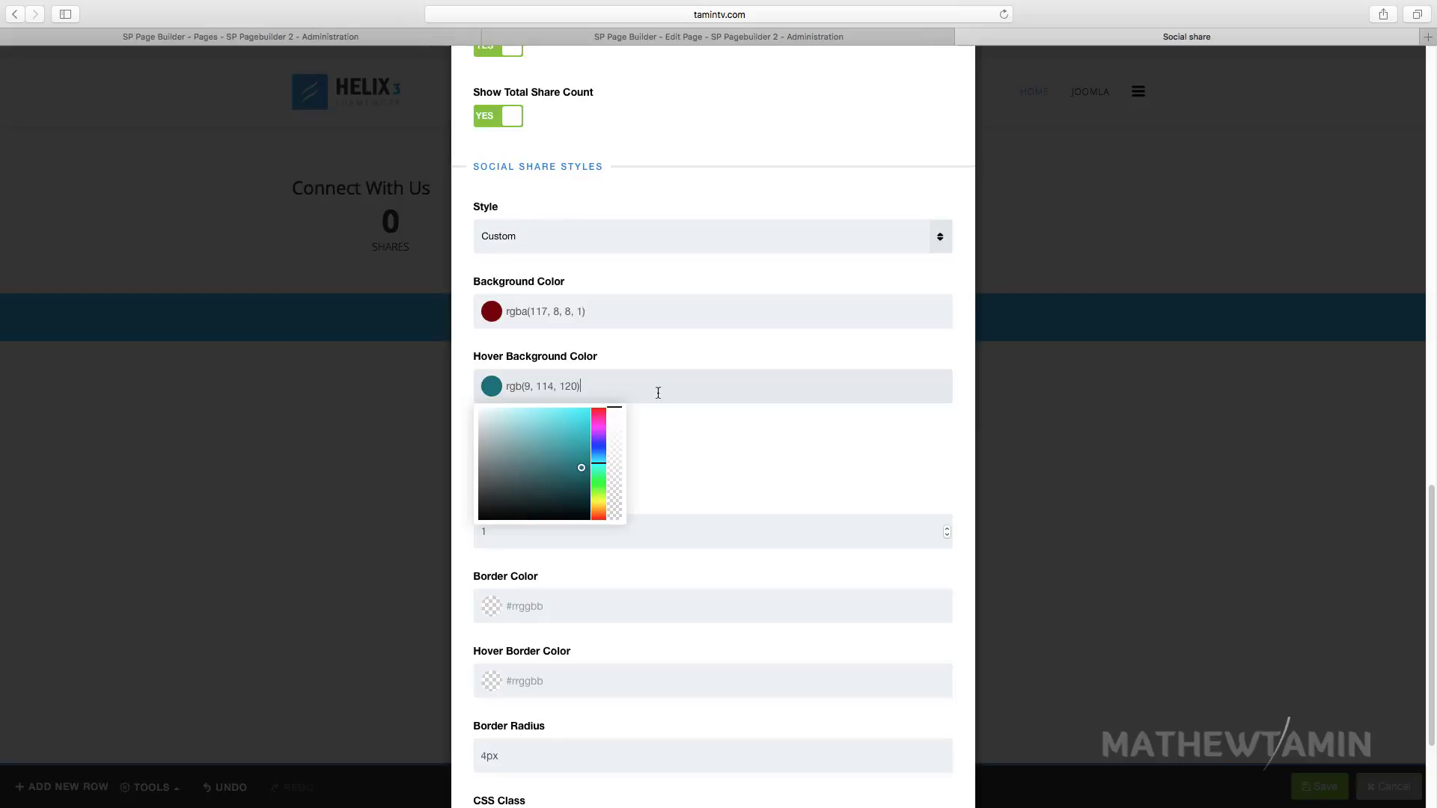
click(675, 361)
scroll(571, 507, down, 3)
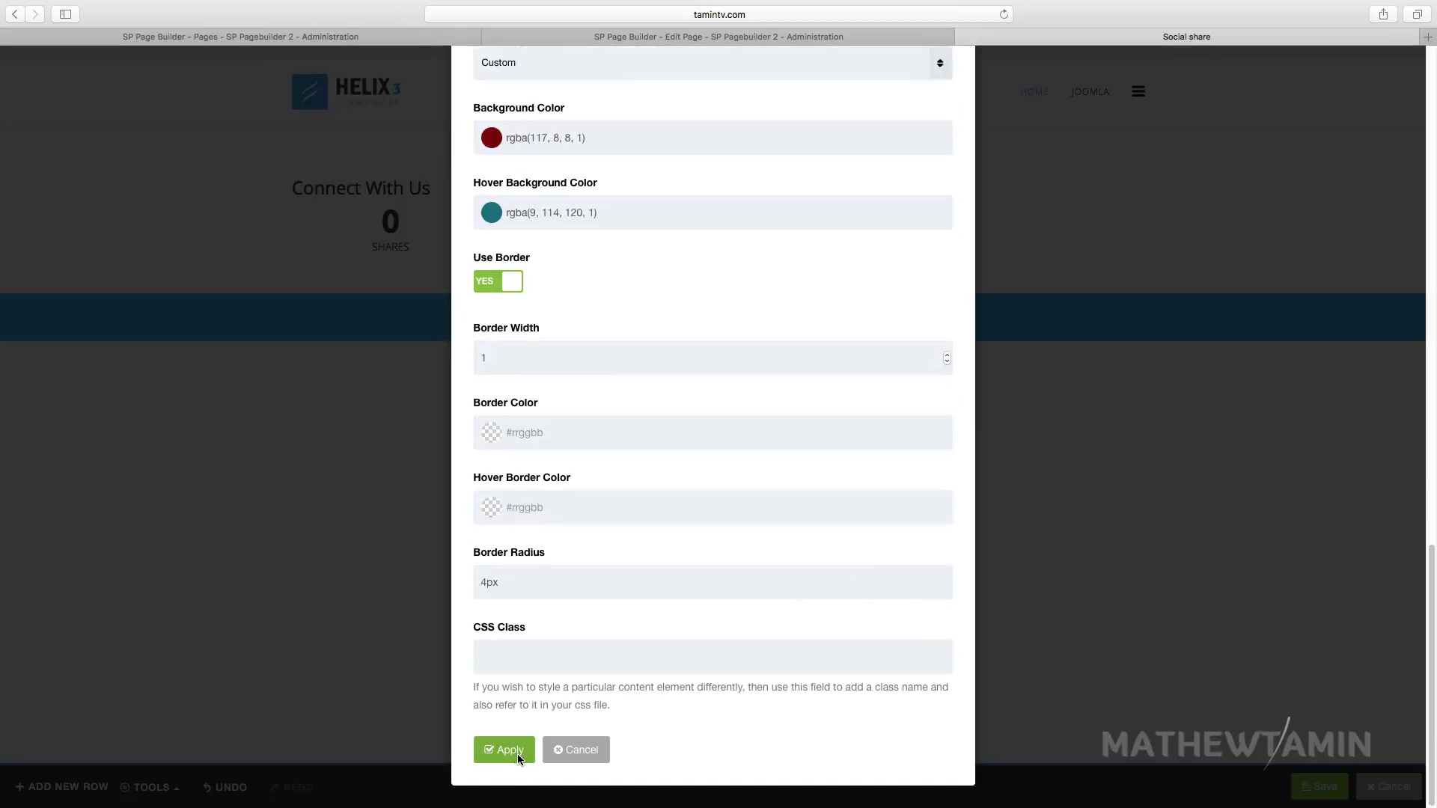
click(531, 749)
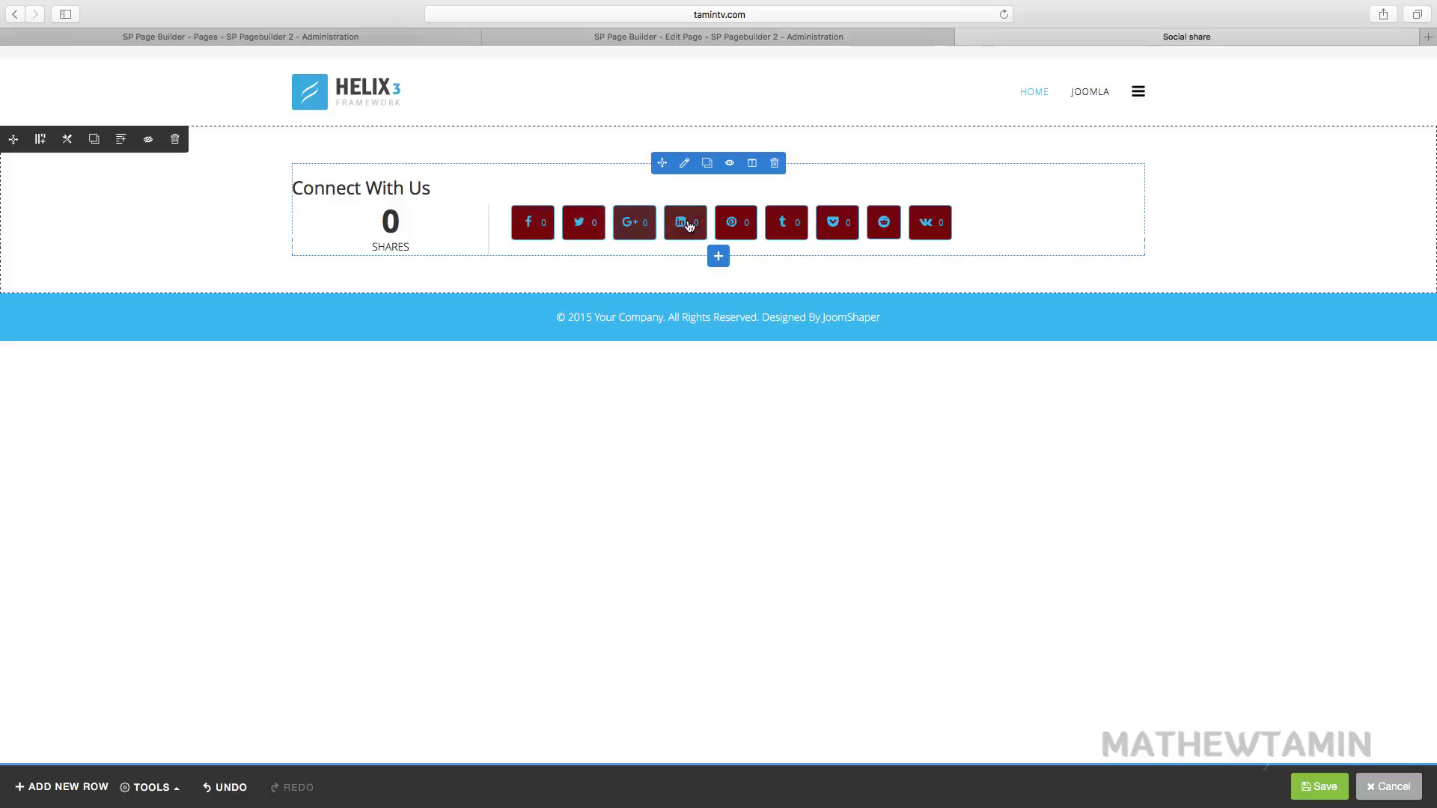
Delete the 'Connect With Us' title from the Social Share addon
click(685, 165)
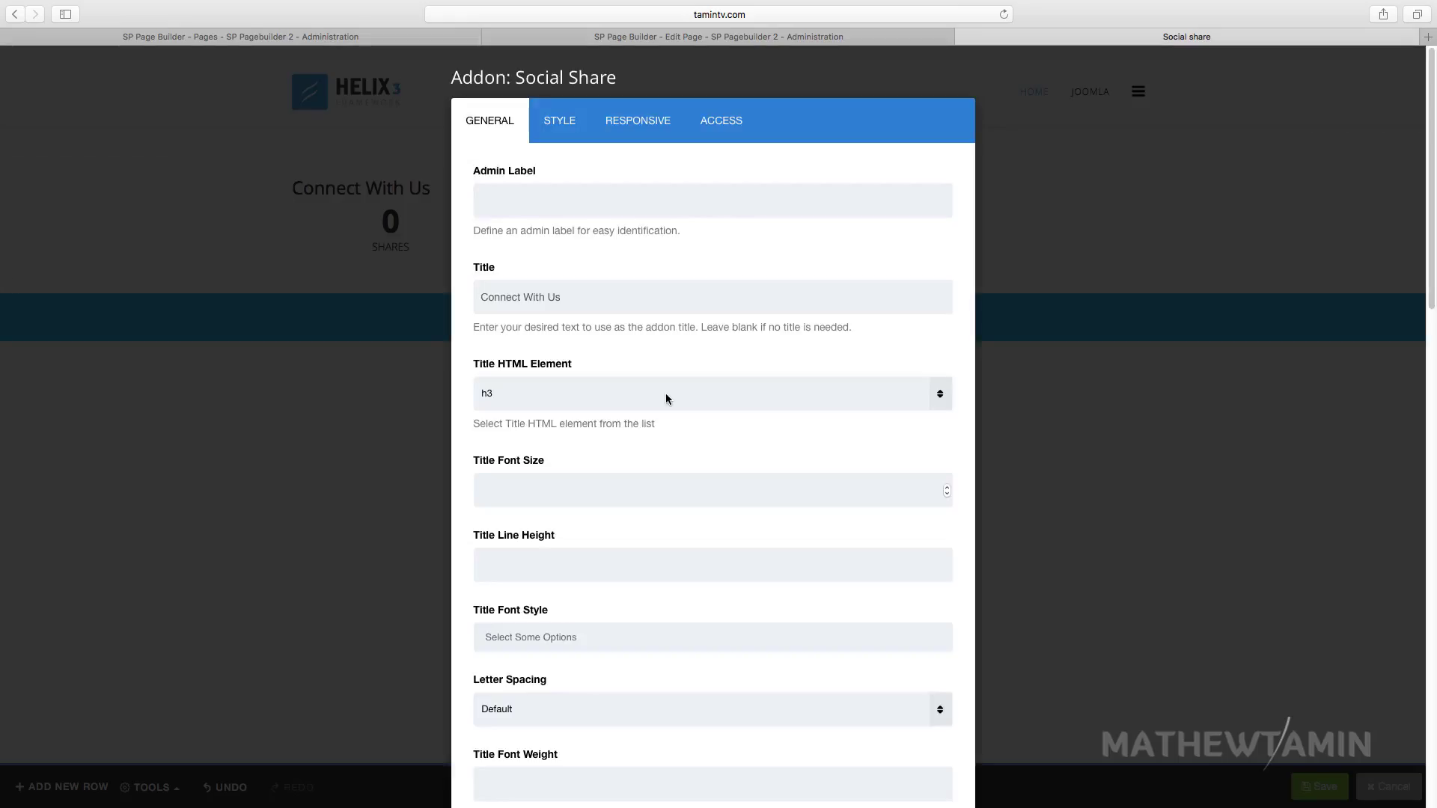
scroll(663, 402, down, 1)
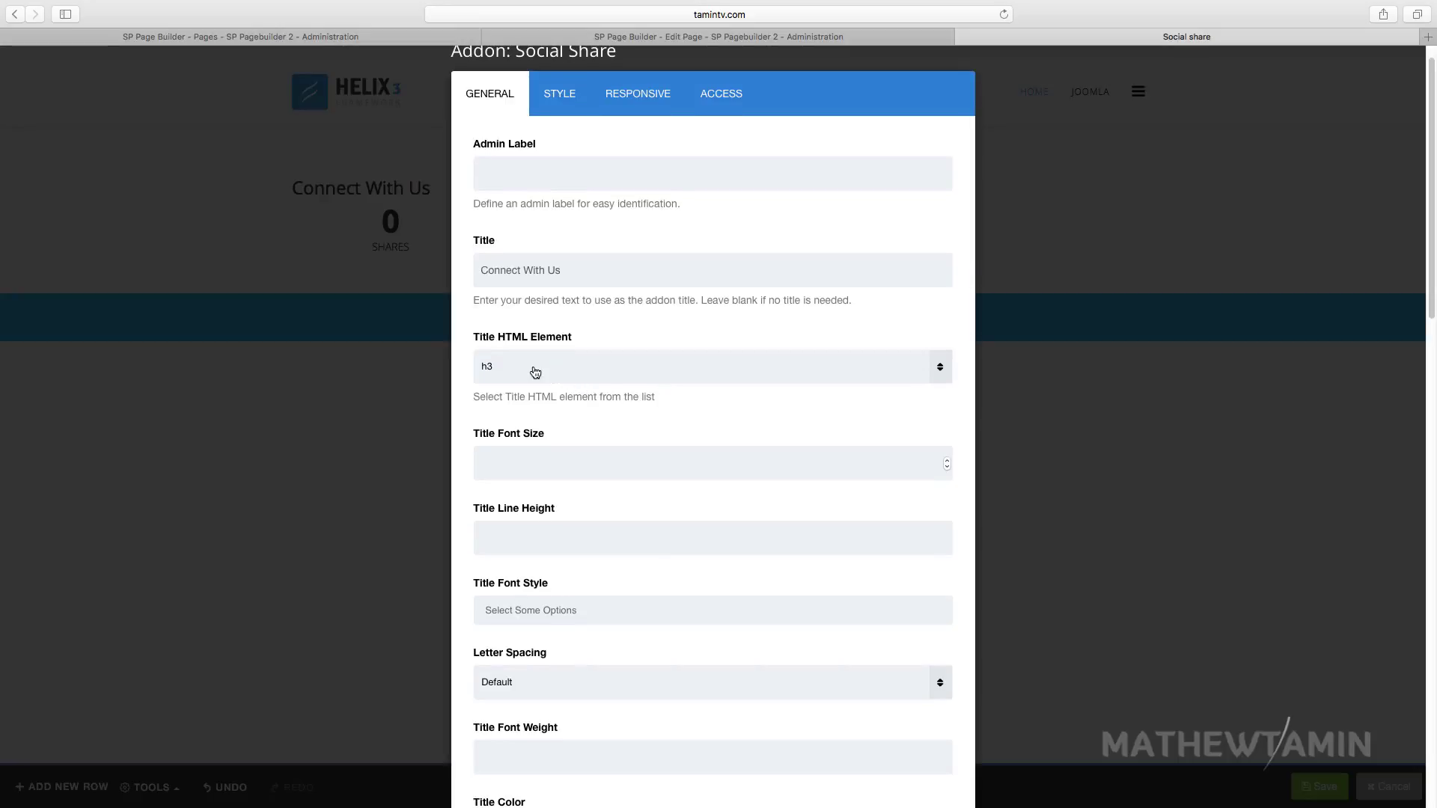
triple_click(553, 270)
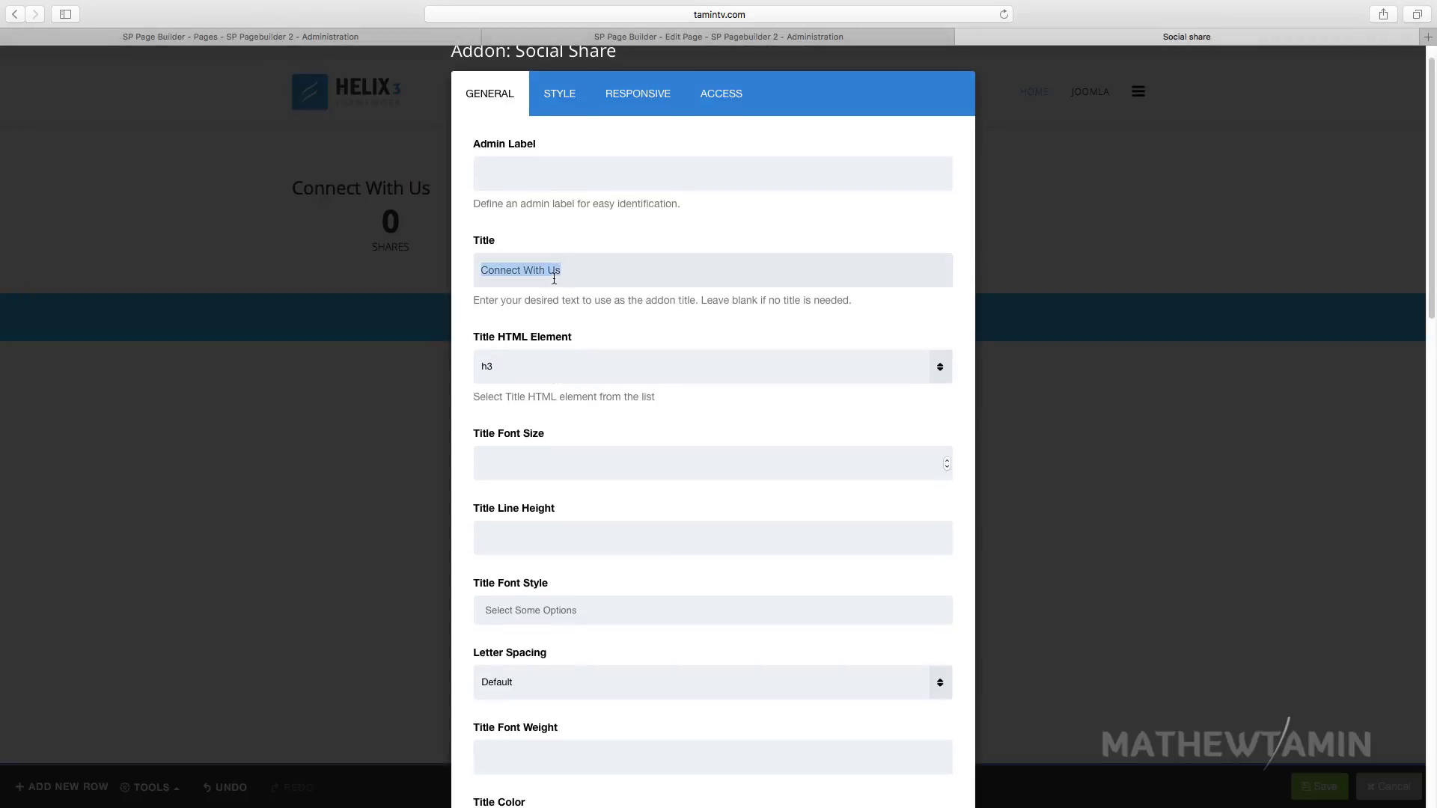
key(BackSpace)
Add VK to the Social Media share sites
scroll(552, 444, down, 10)
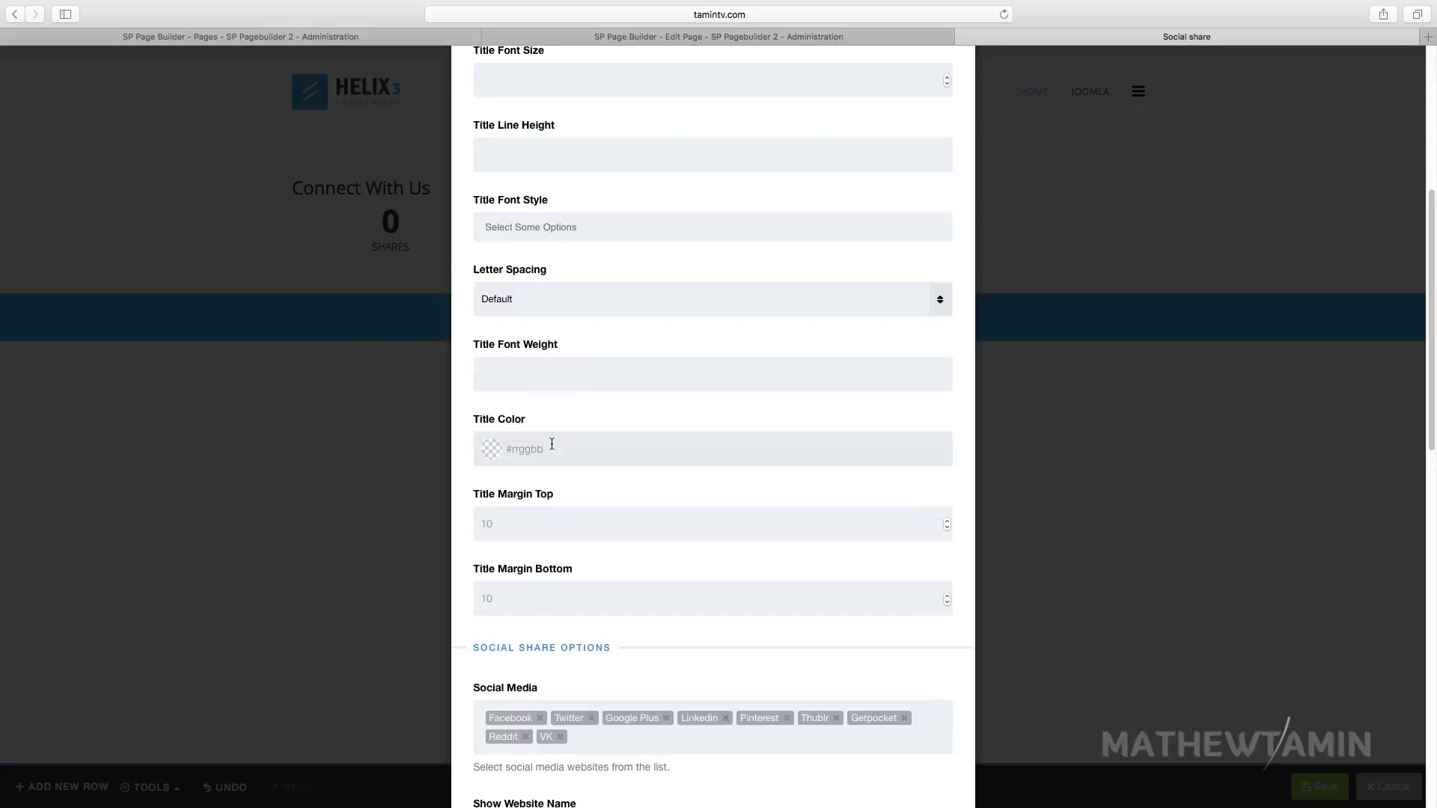
scroll(551, 444, down, 5)
scroll(562, 458, down, 12)
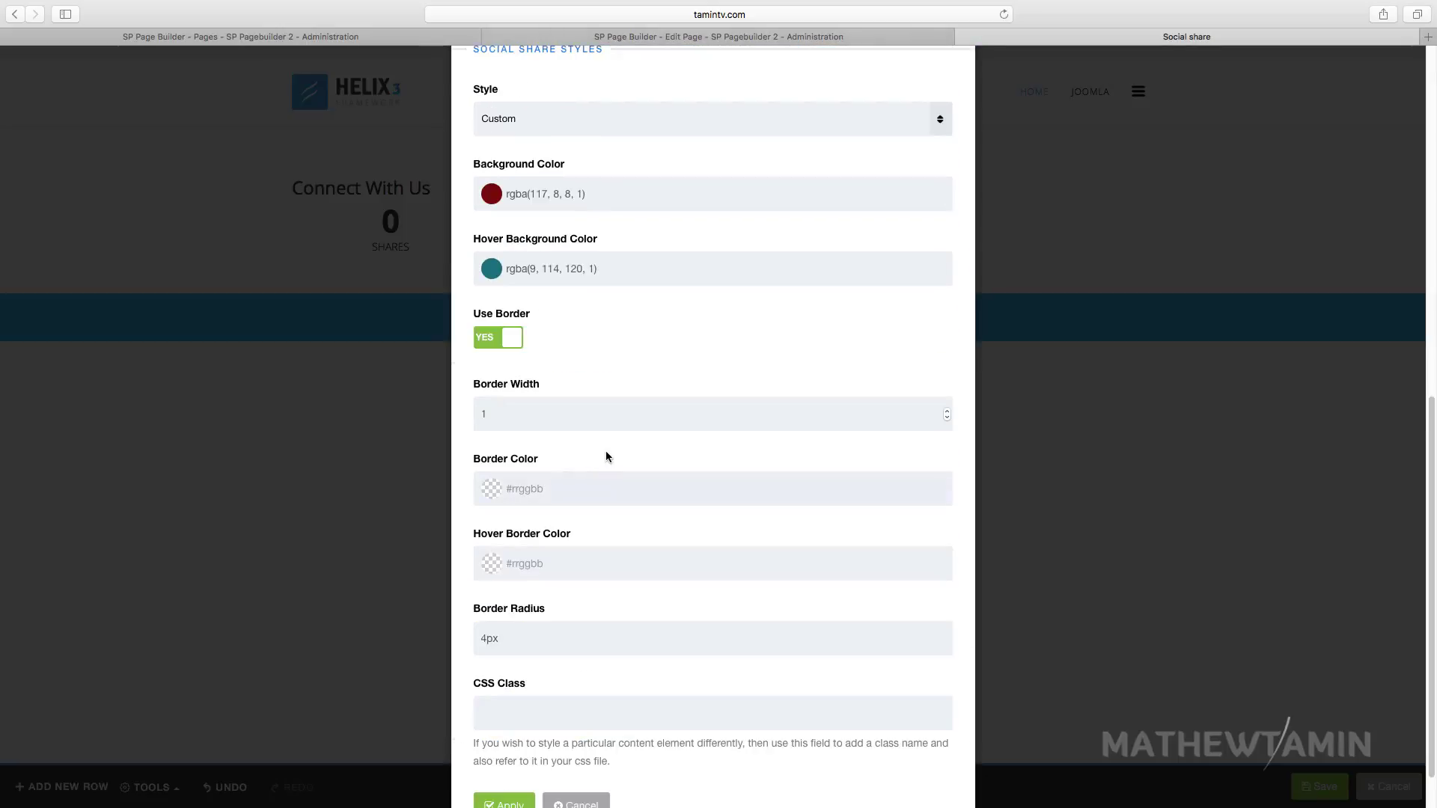
scroll(606, 456, up, 8)
click(581, 248)
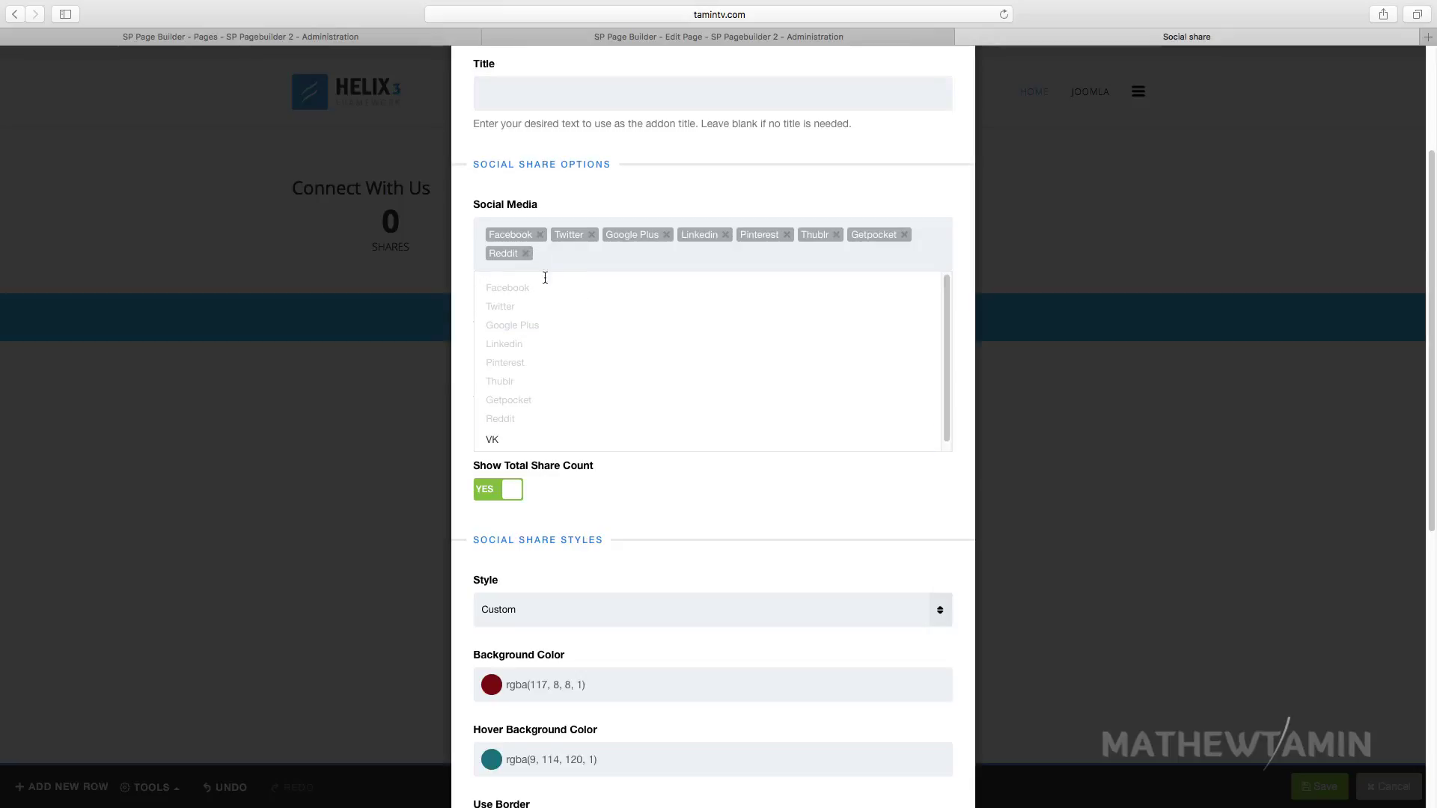
text(V)
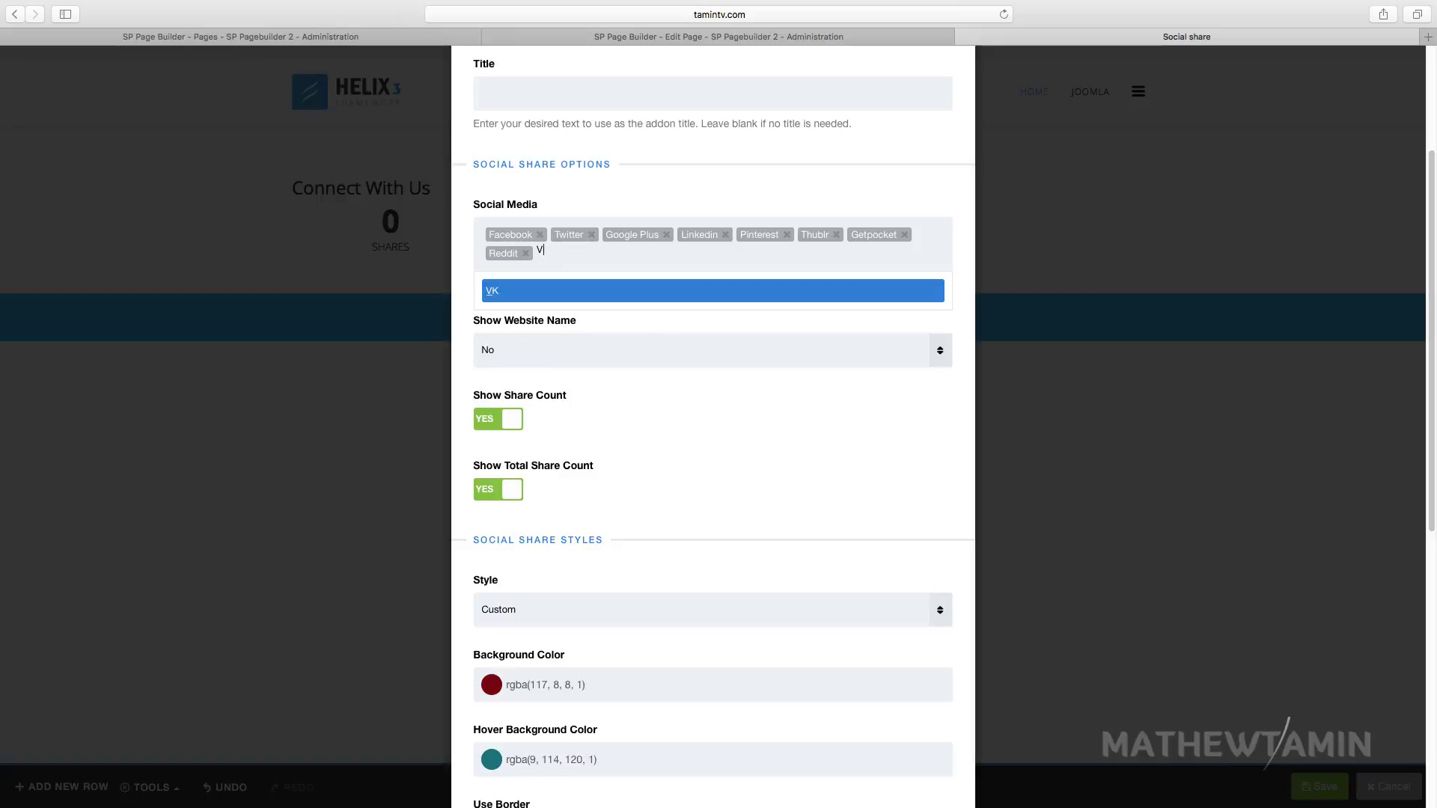
click(514, 440)
Set Show Website Name to Major Websites
click(581, 351)
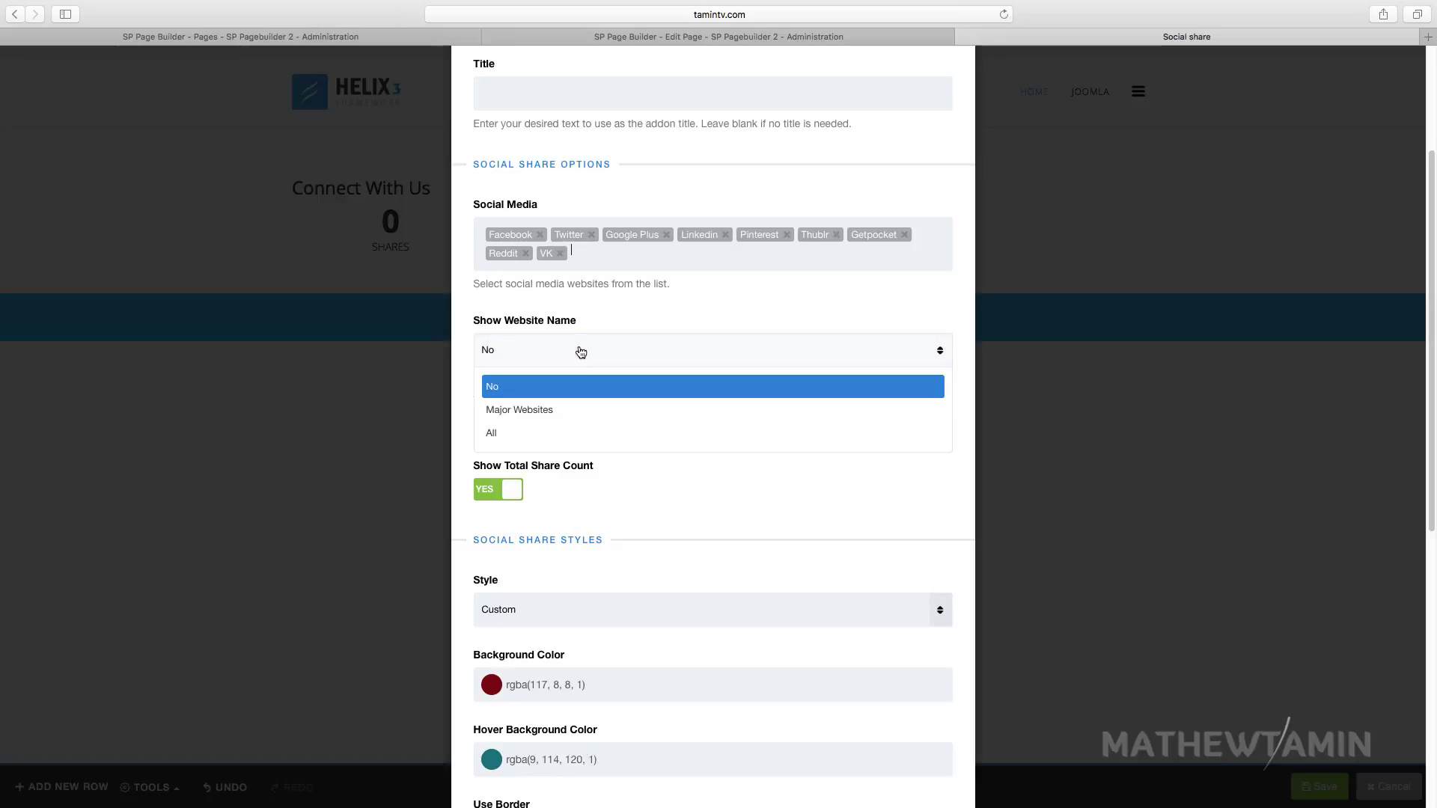
click(557, 412)
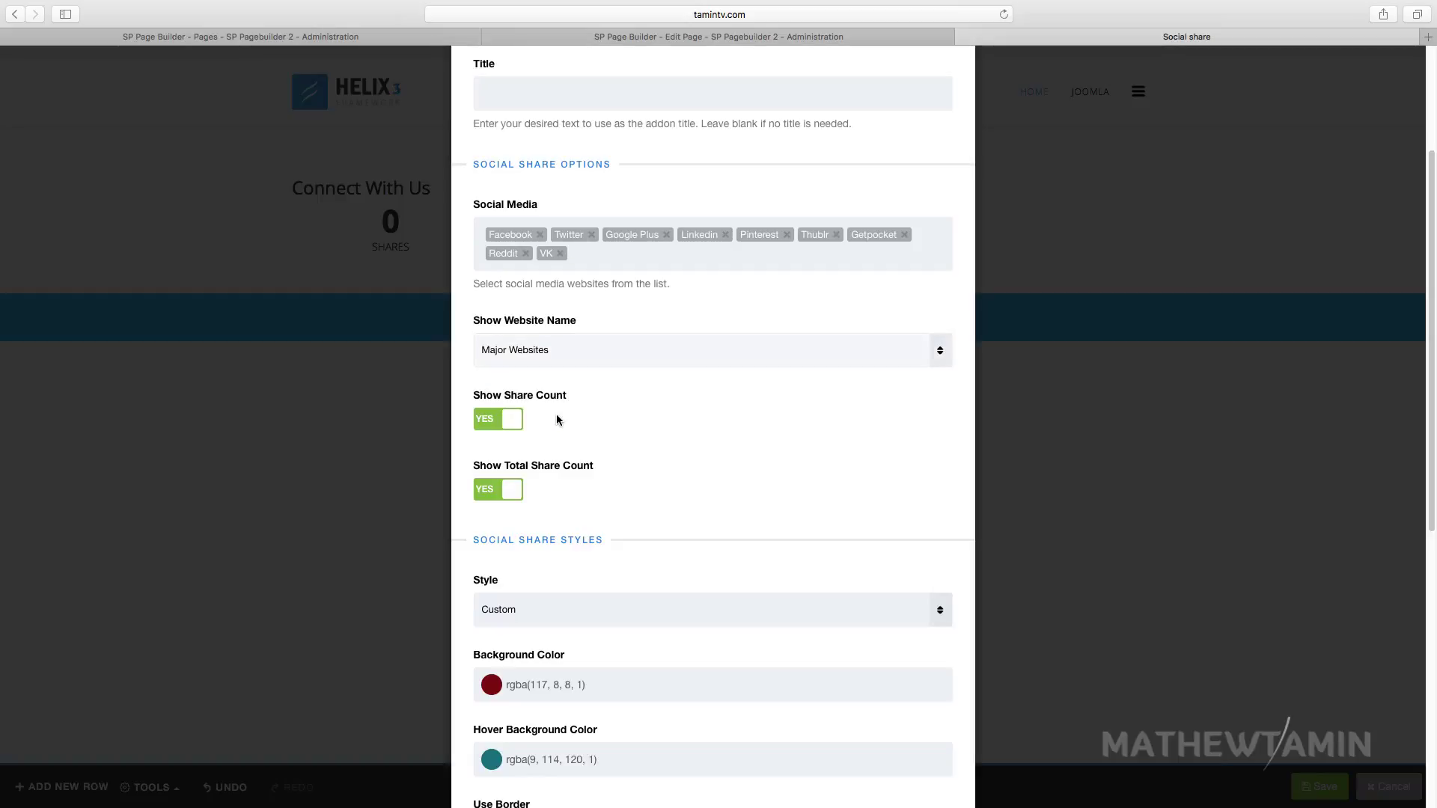
scroll(567, 515, down, 6)
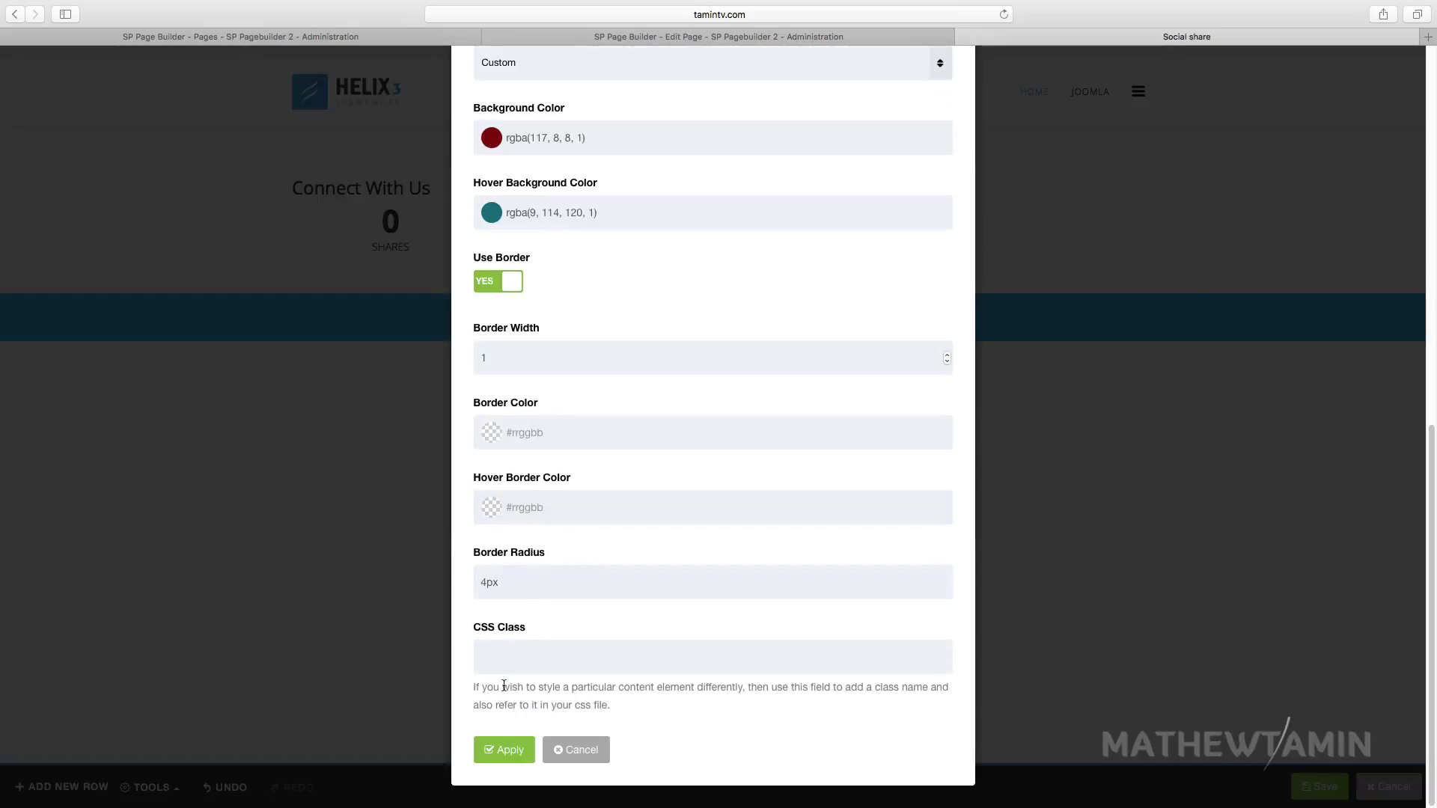
Apply the share settings, then switch the button style from Custom to Solid and apply
click(503, 751)
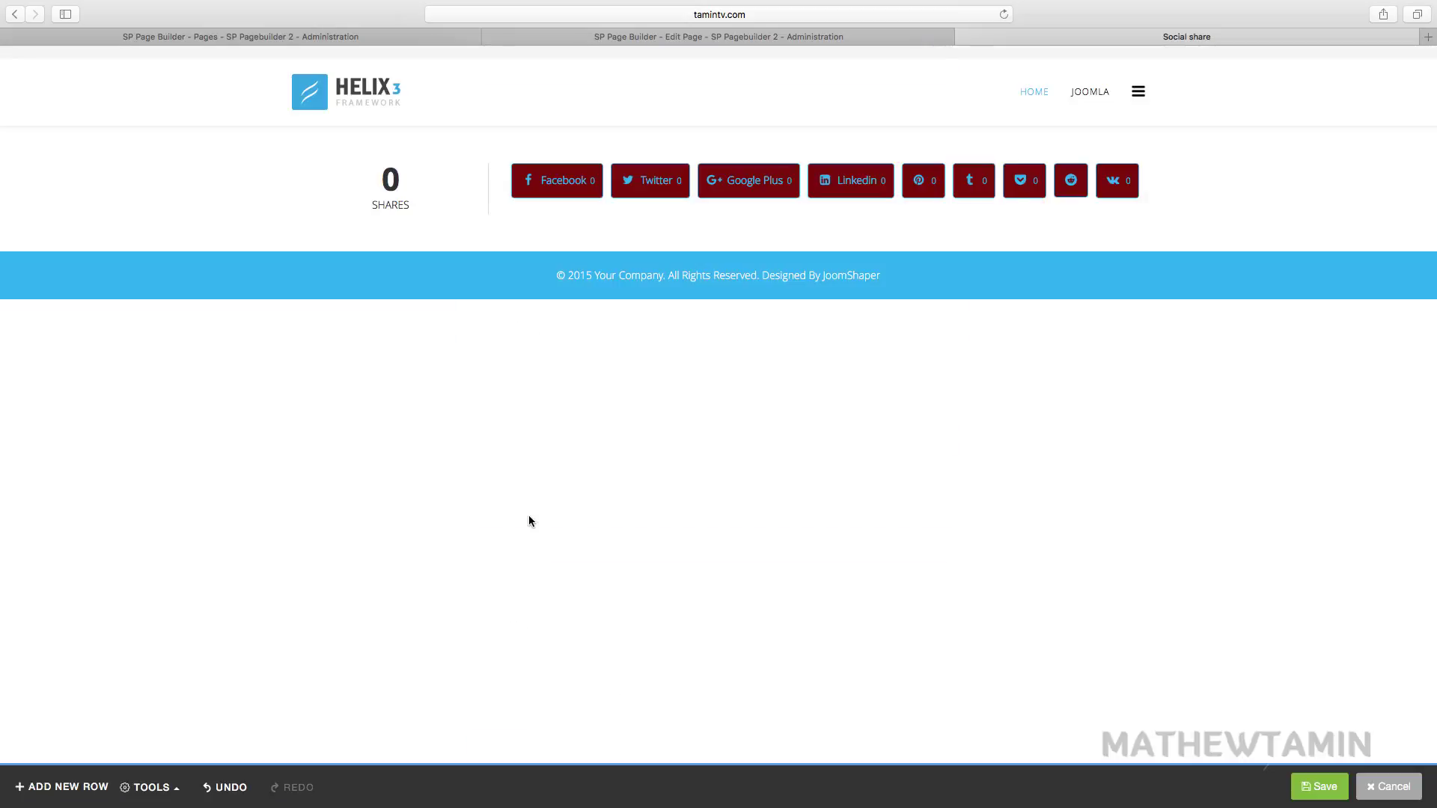
mouse_move(587, 197)
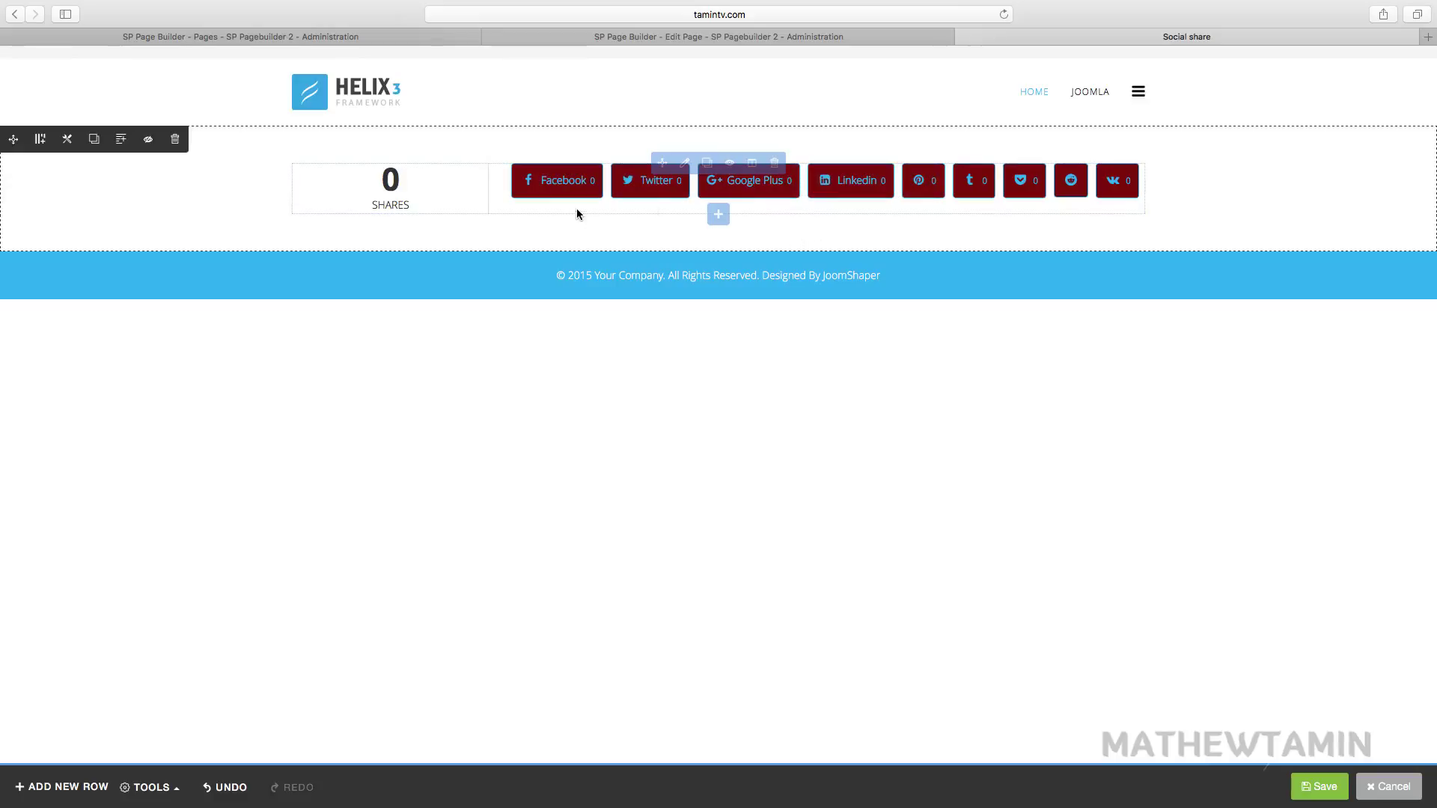
click(688, 164)
scroll(563, 385, down, 20)
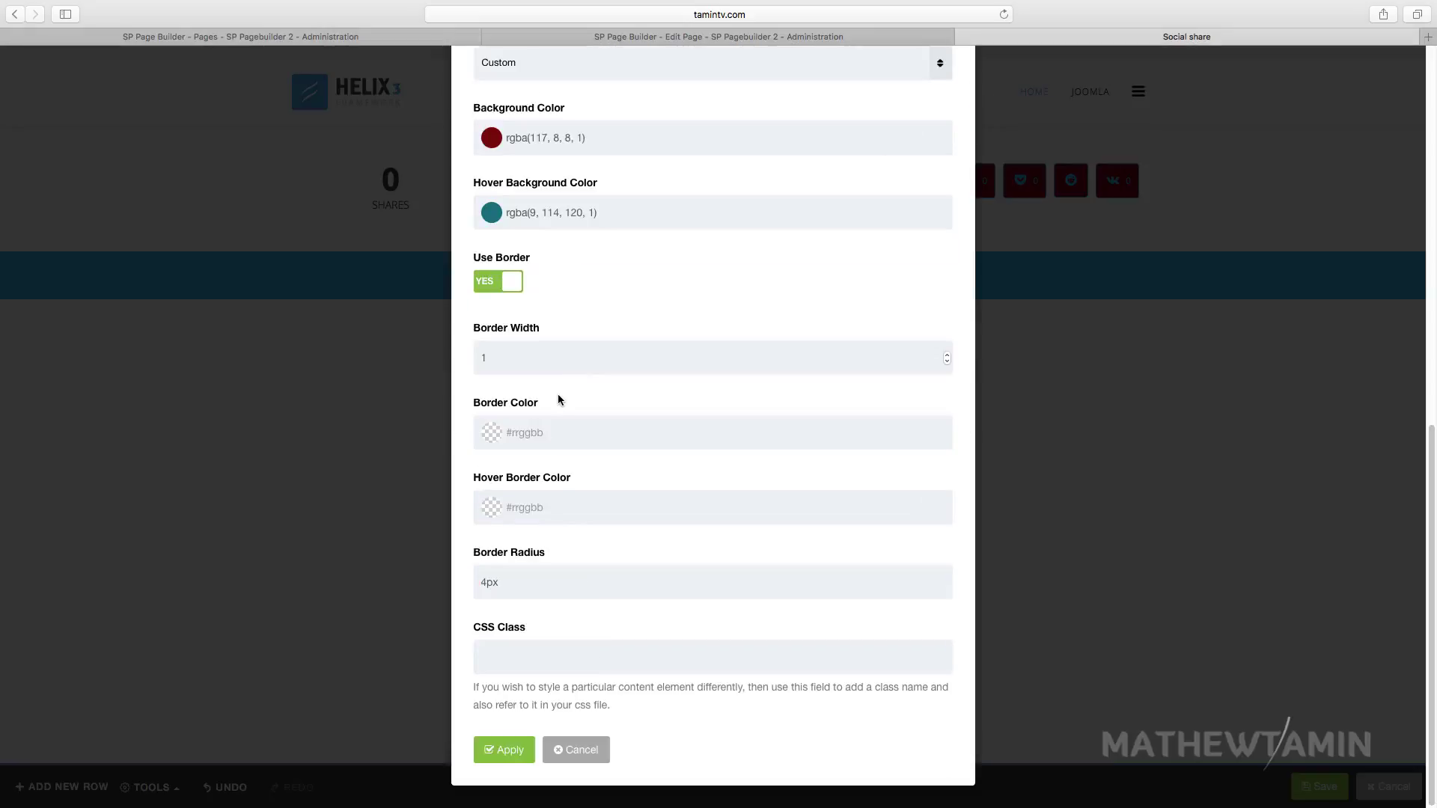
scroll(553, 397, up, 5)
click(523, 386)
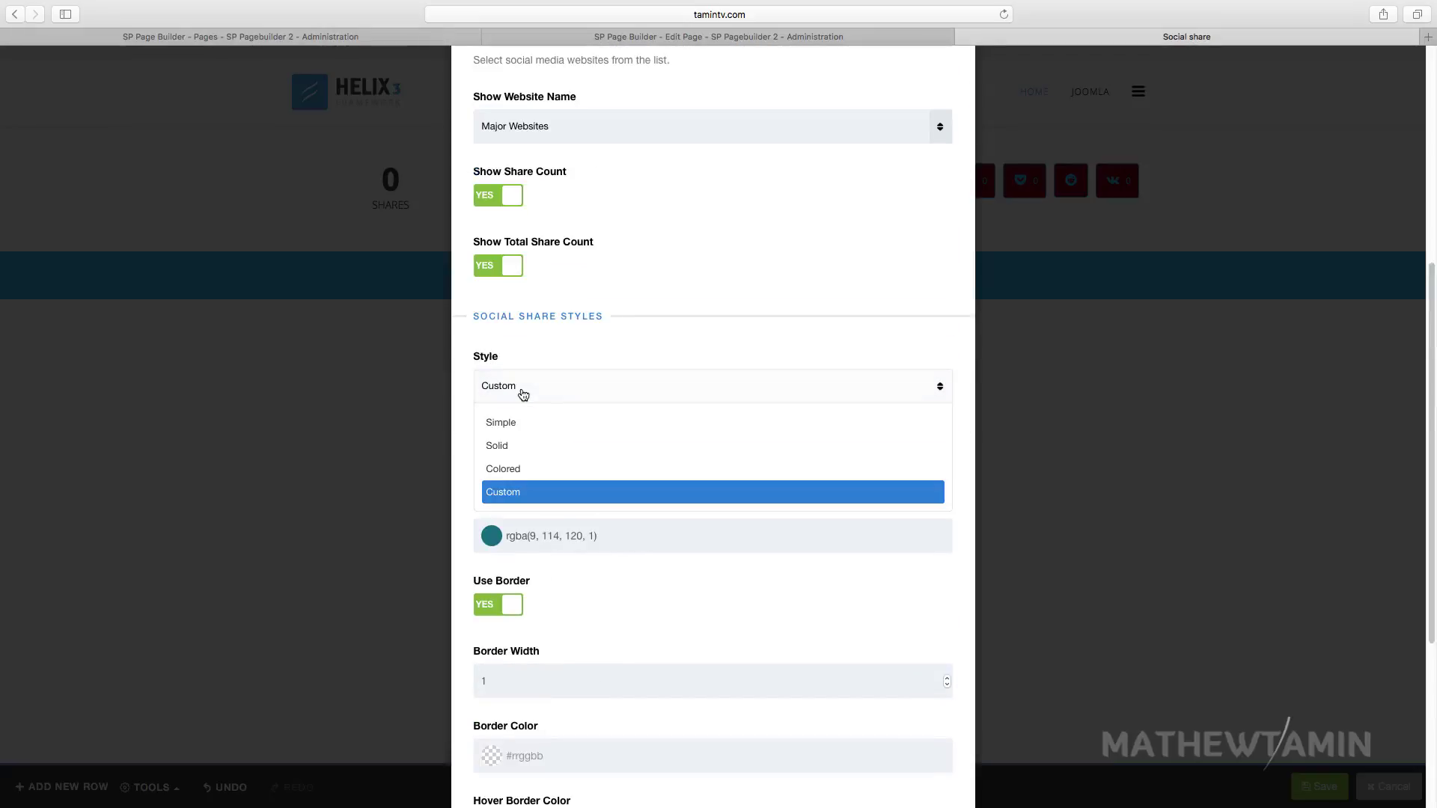
click(521, 445)
scroll(603, 539, down, 5)
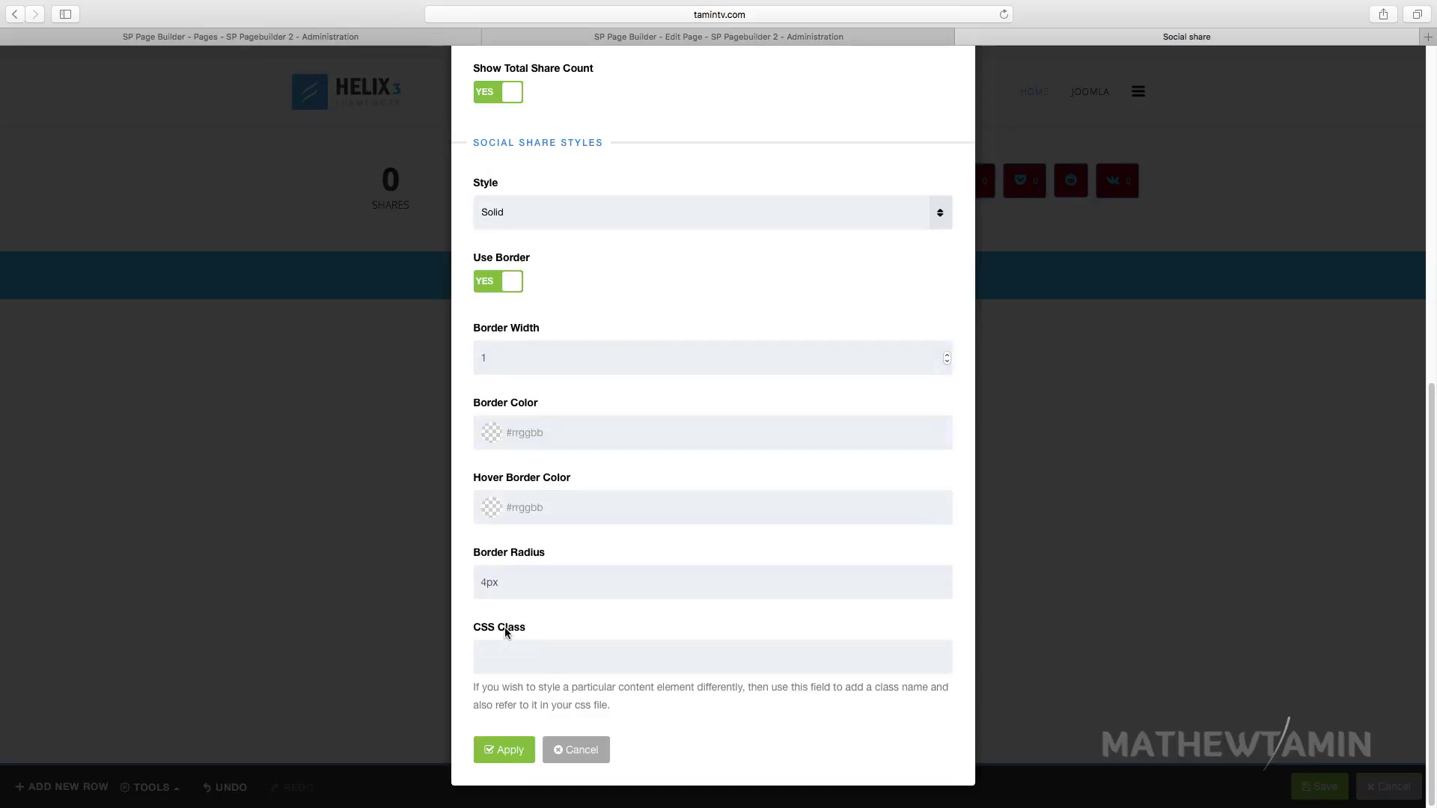
click(507, 756)
mouse_move(764, 183)
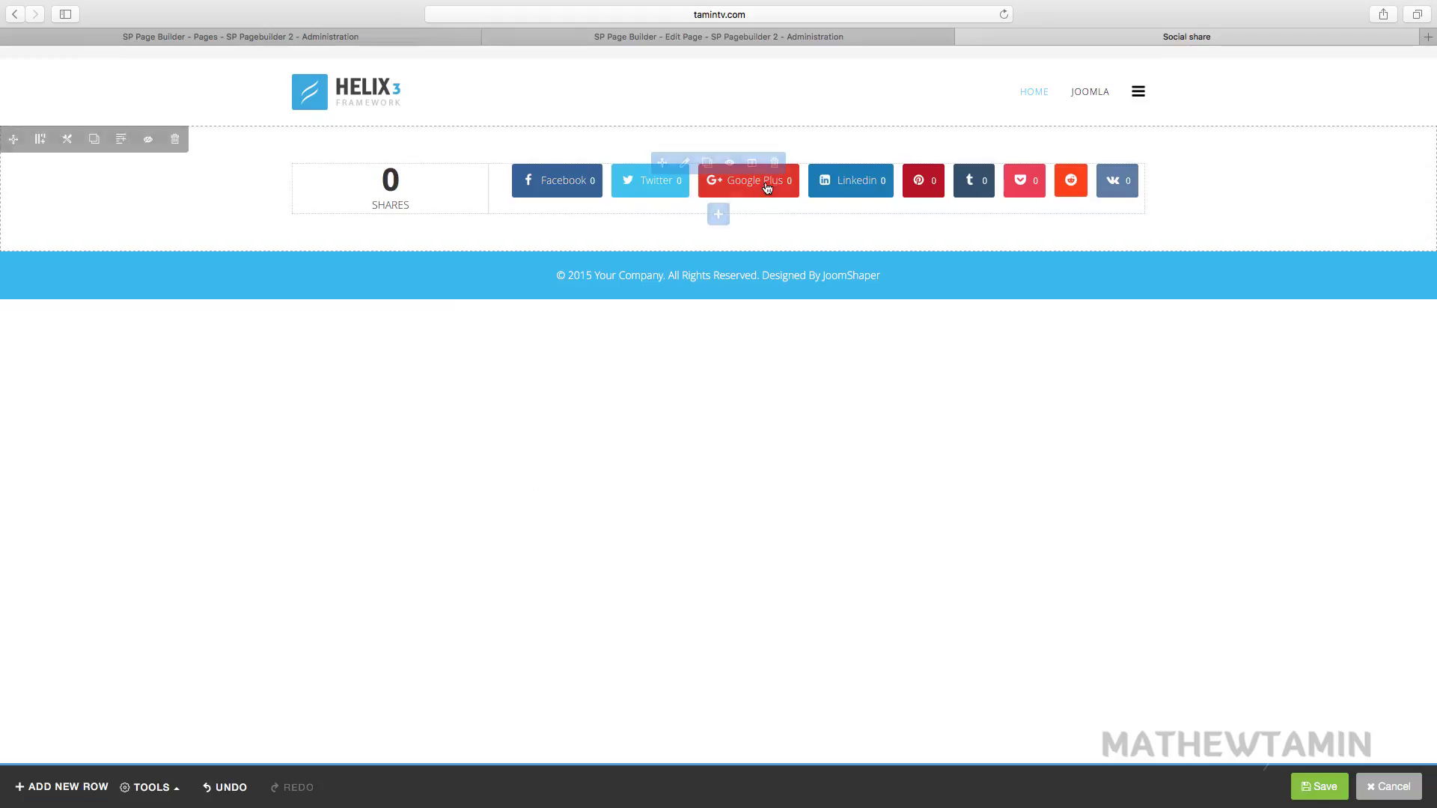